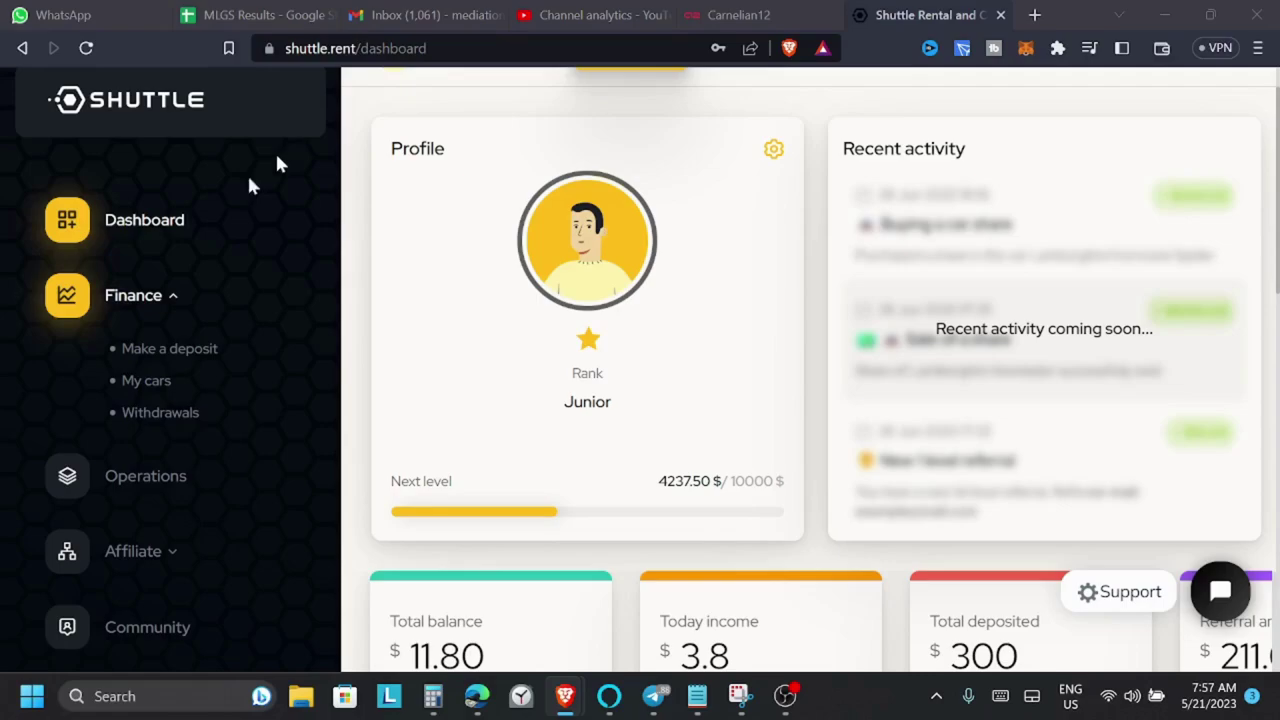
scroll(476, 457, down, 1)
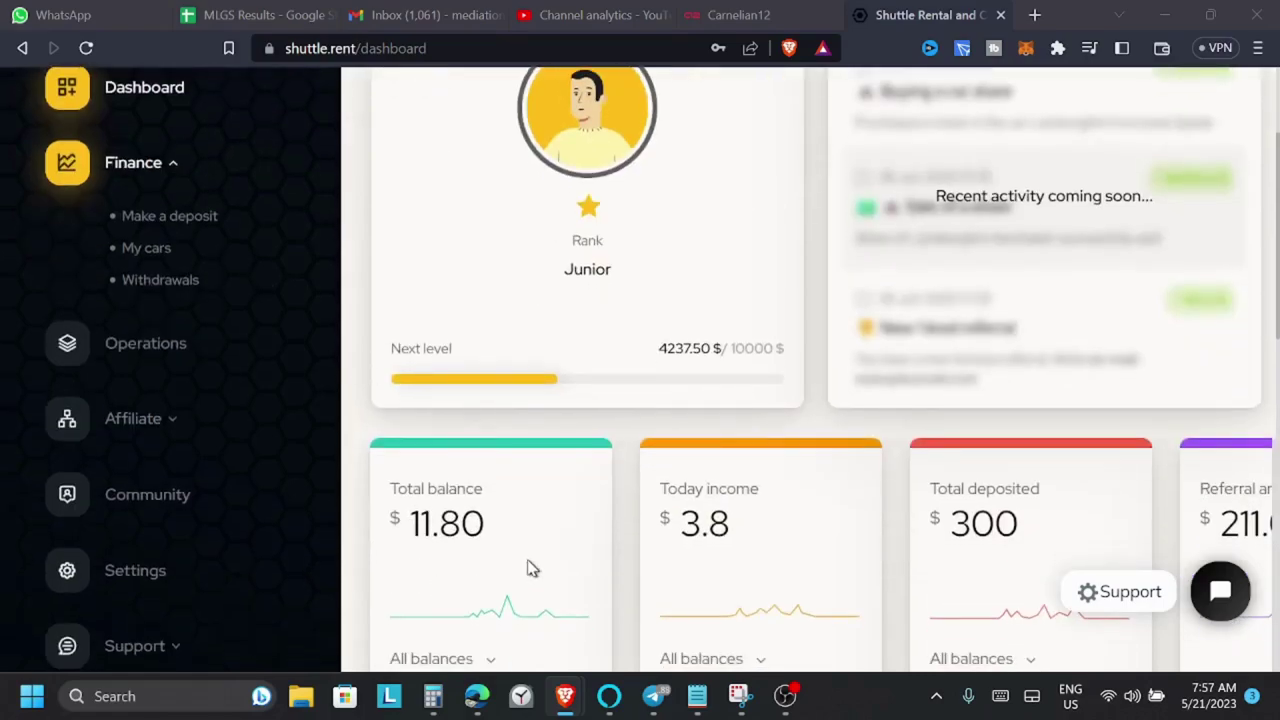
scroll(532, 568, right, 2)
scroll(904, 543, down, 2)
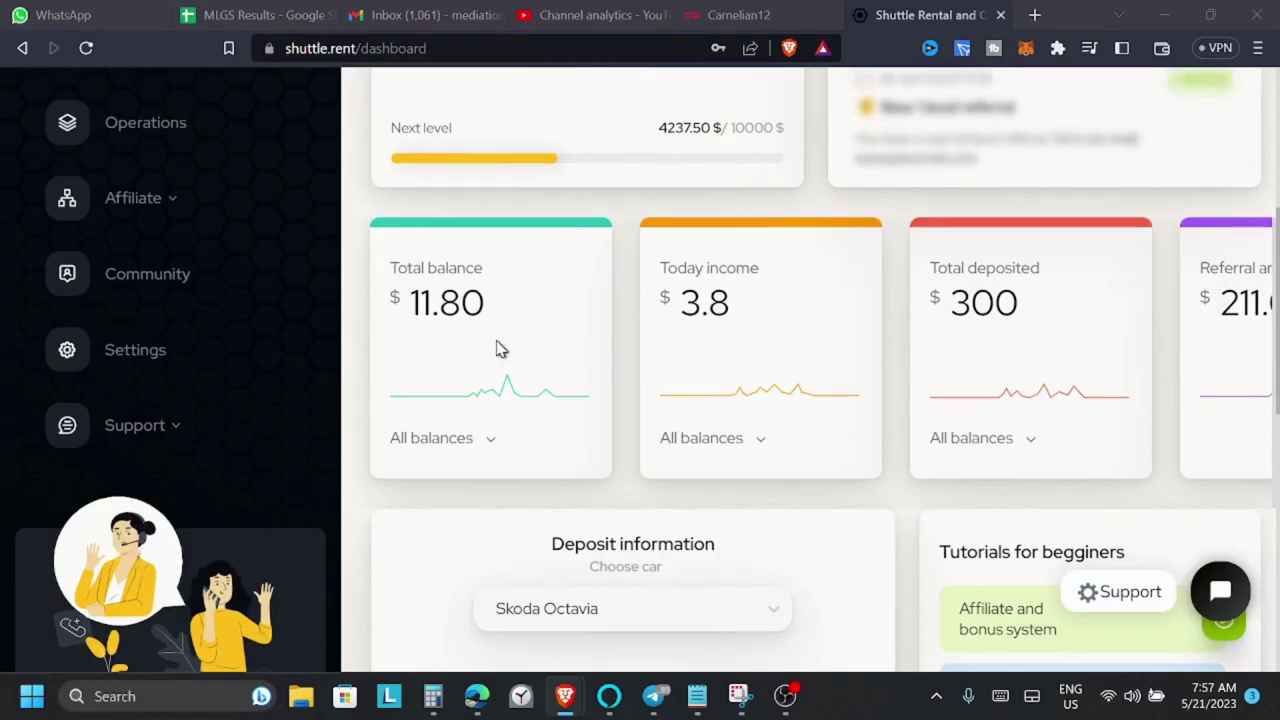
scroll(500, 348, up, 2)
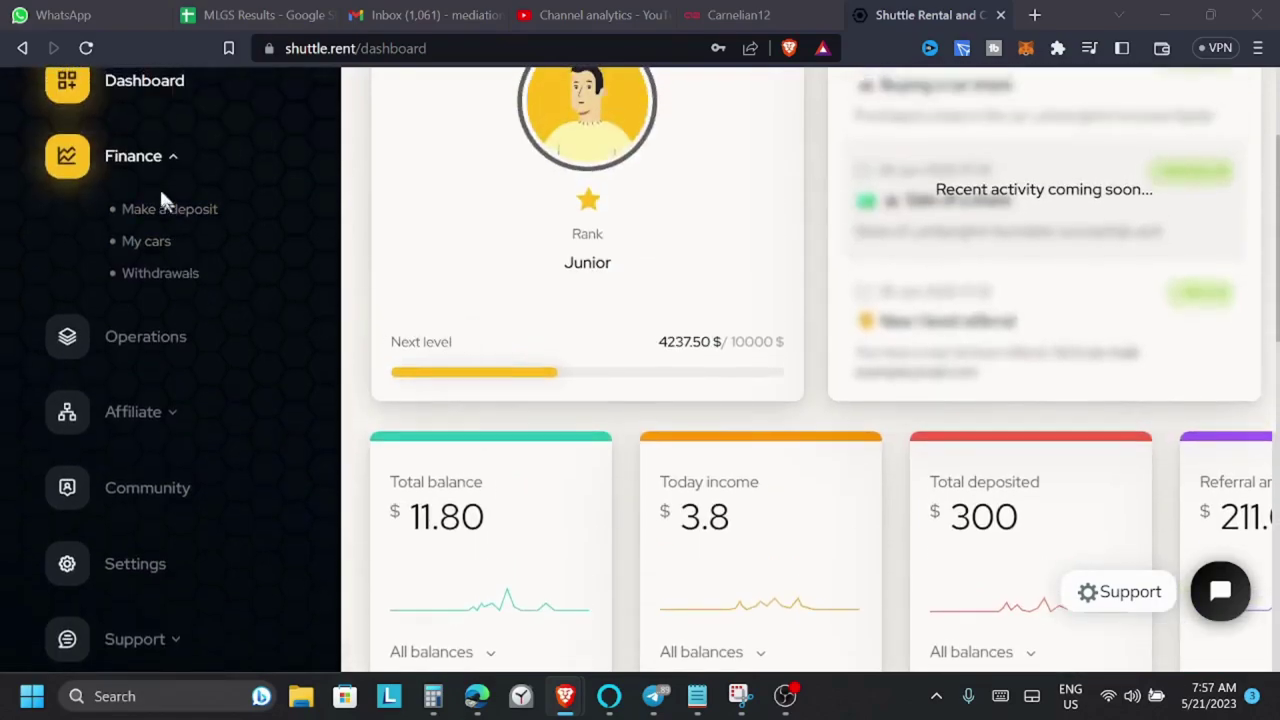
Step: Open Finance > Withdrawals and review the coin balances, including 11.25 USD in Tether TRC20
click(186, 276)
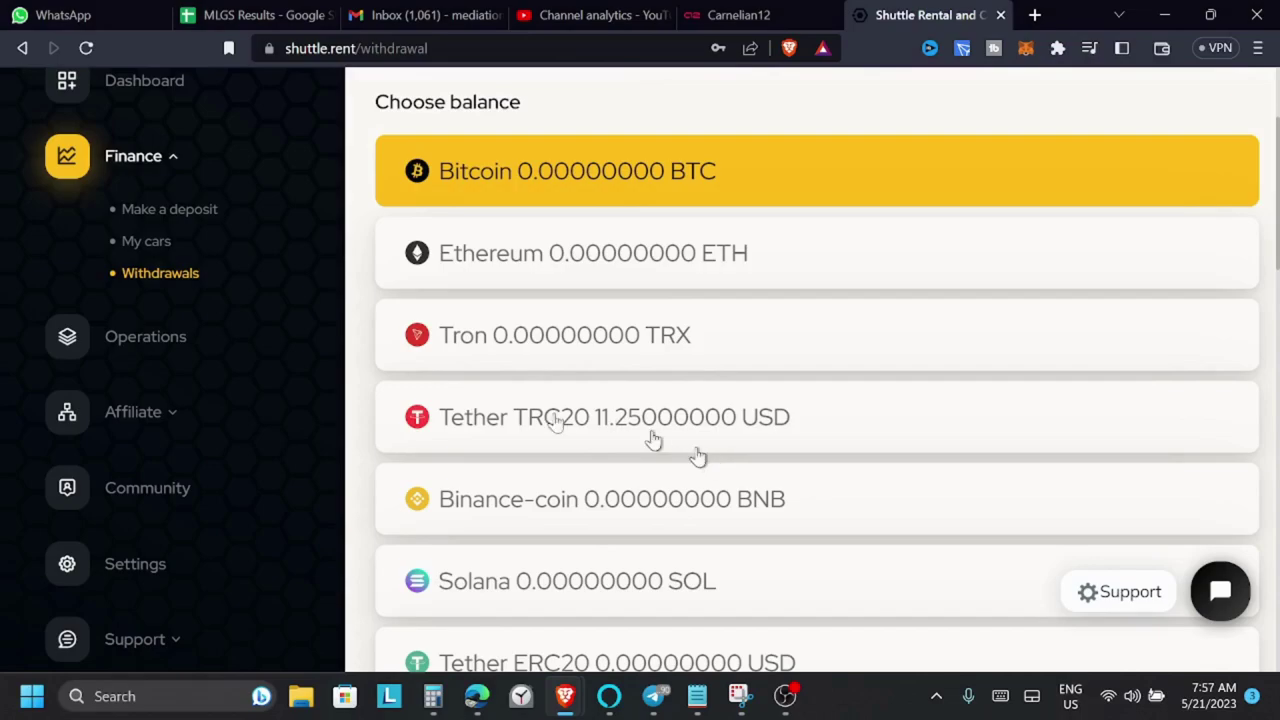
scroll(652, 432, down, 5)
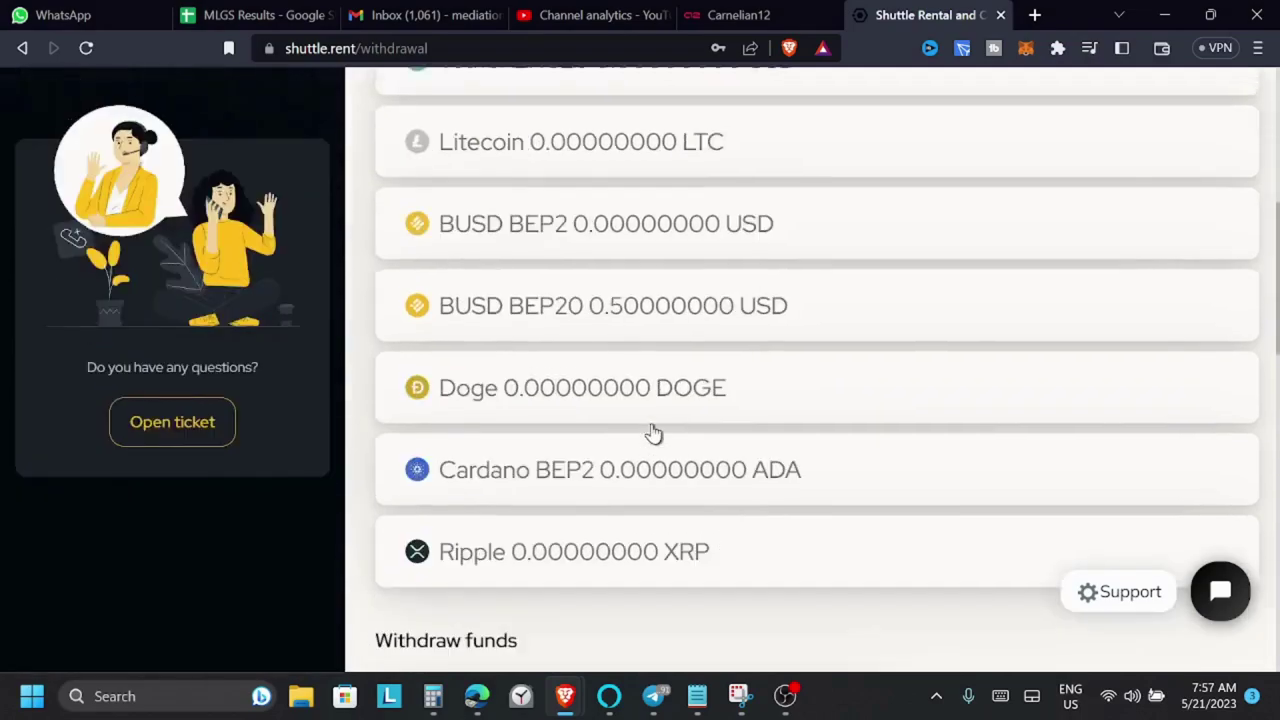
scroll(652, 432, down, 4)
scroll(652, 432, down, 5)
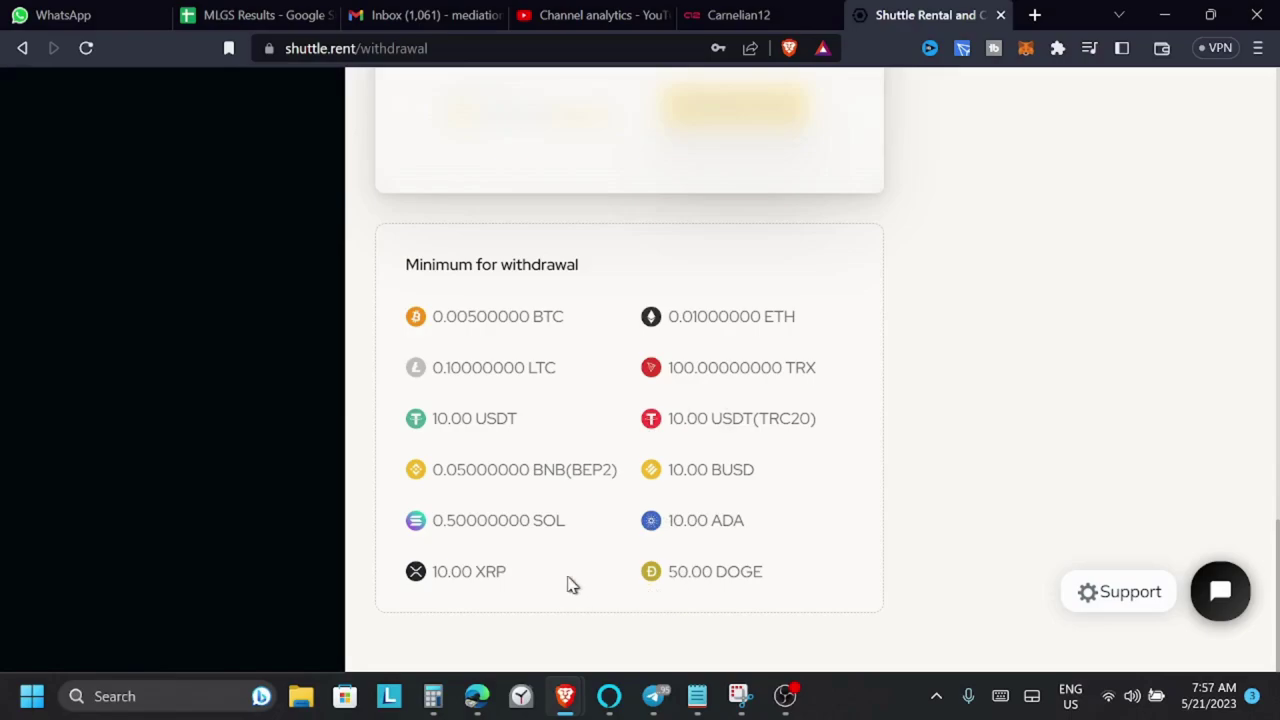
scroll(571, 584, up, 5)
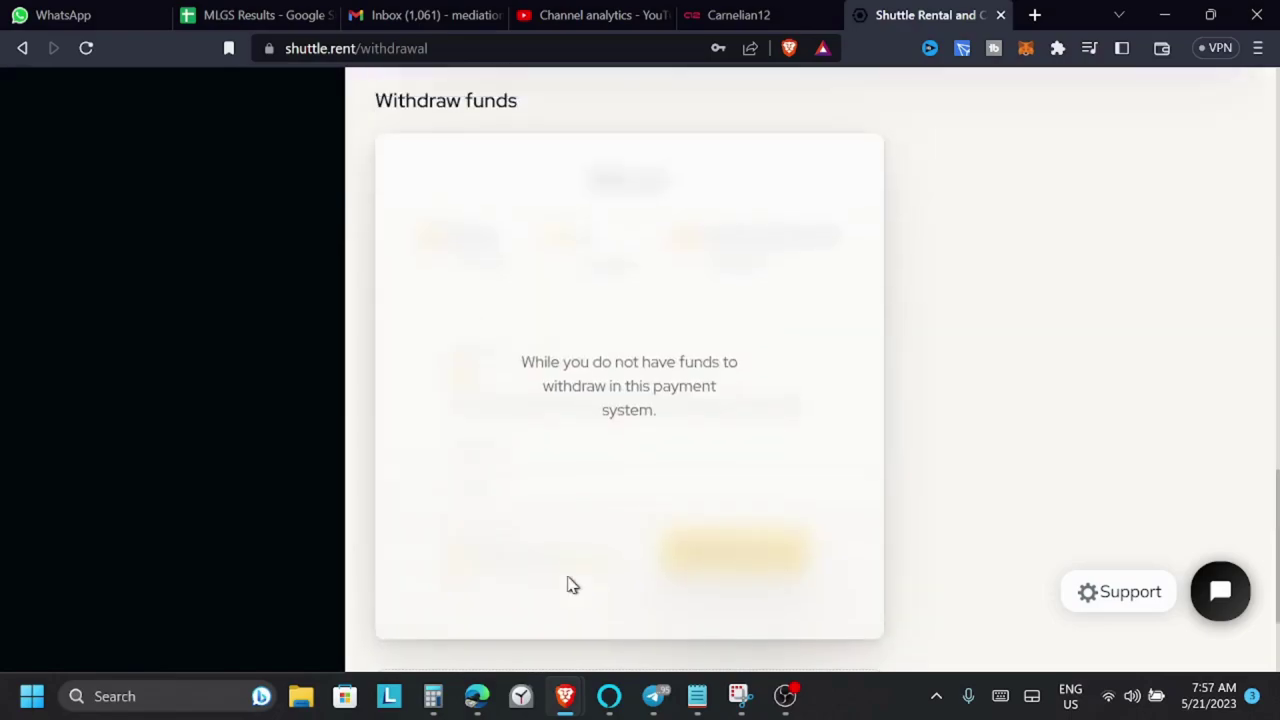
scroll(571, 584, up, 3)
scroll(570, 584, up, 1)
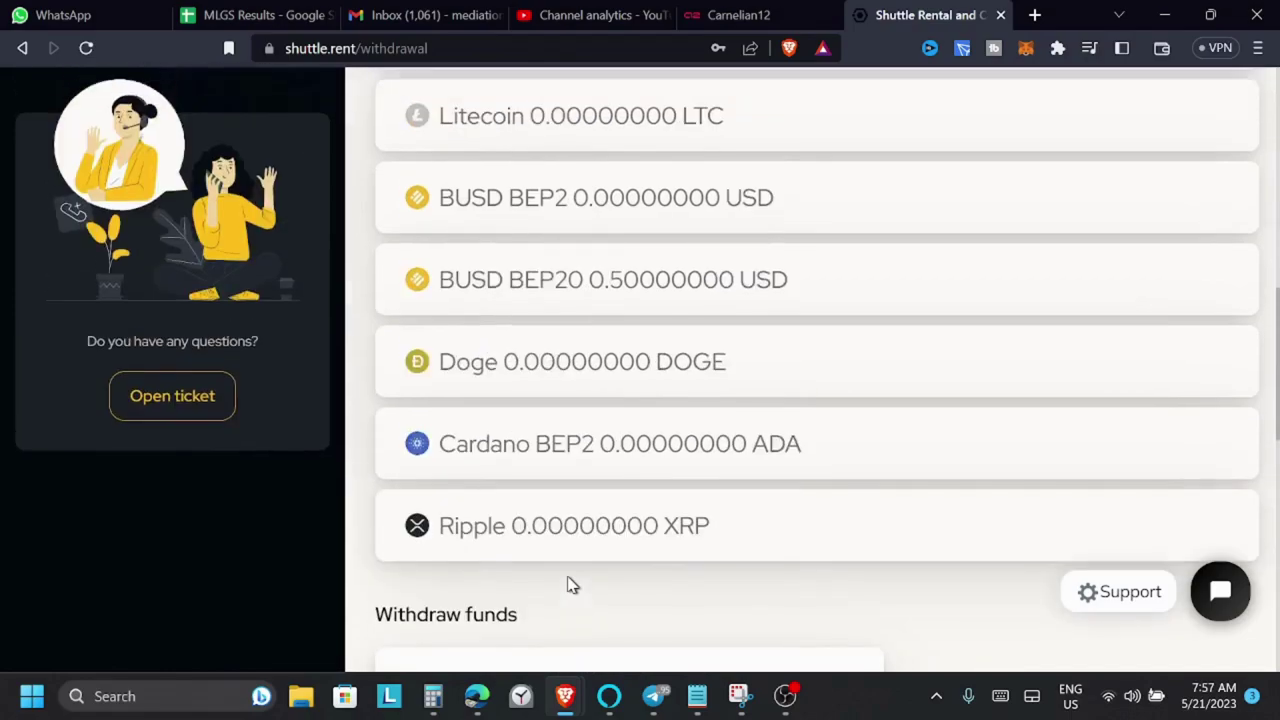
scroll(590, 364, up, 1)
scroll(590, 364, up, 1)
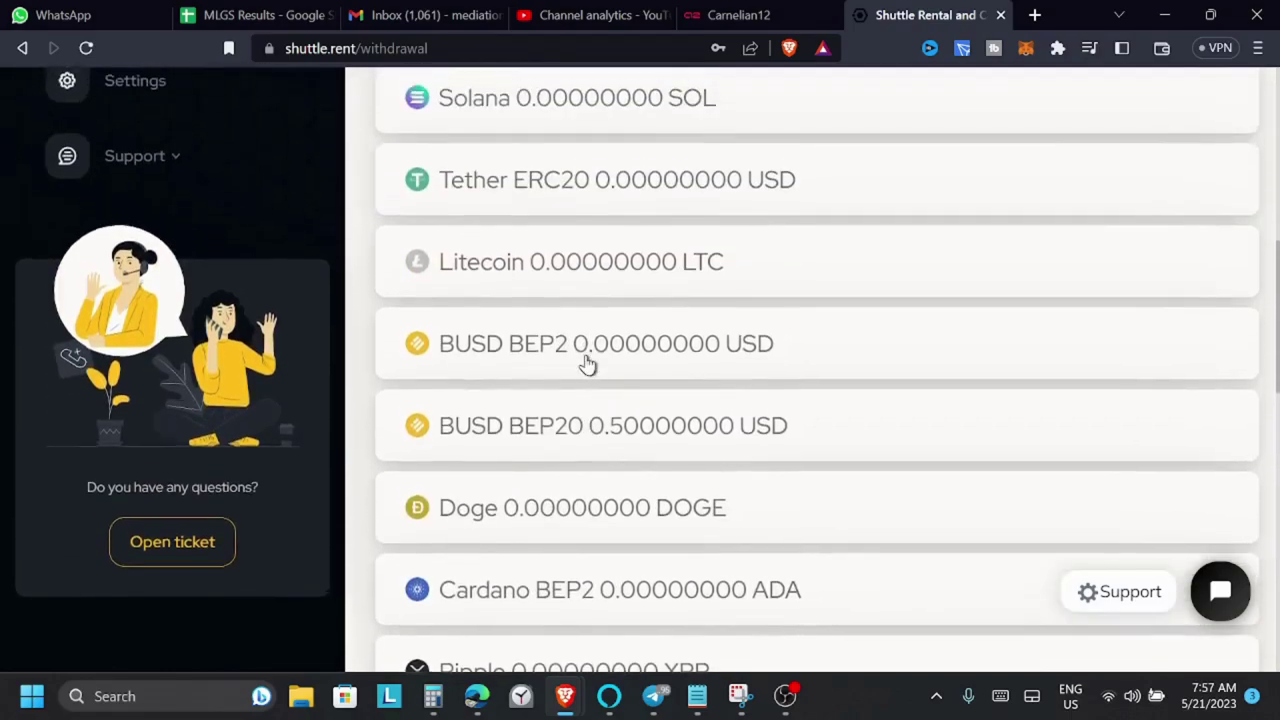
scroll(588, 364, down, 1)
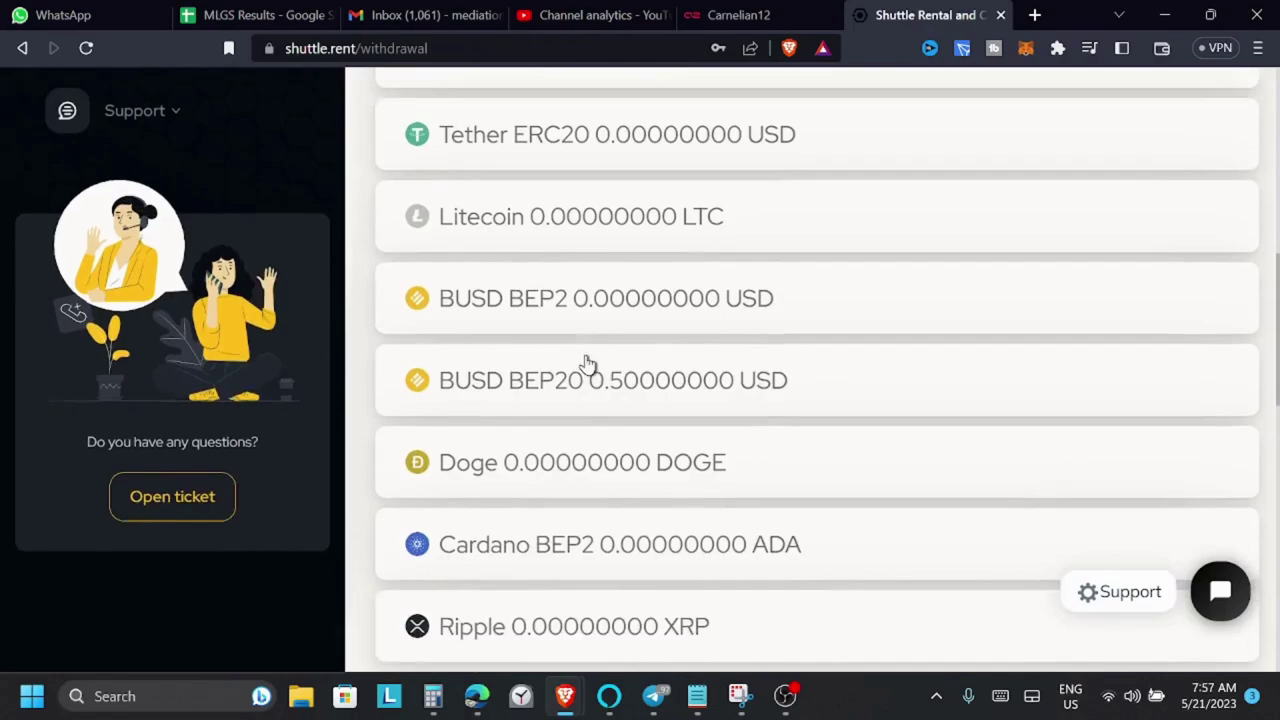
scroll(588, 364, up, 1)
scroll(588, 364, up, 2)
scroll(588, 364, up, 1)
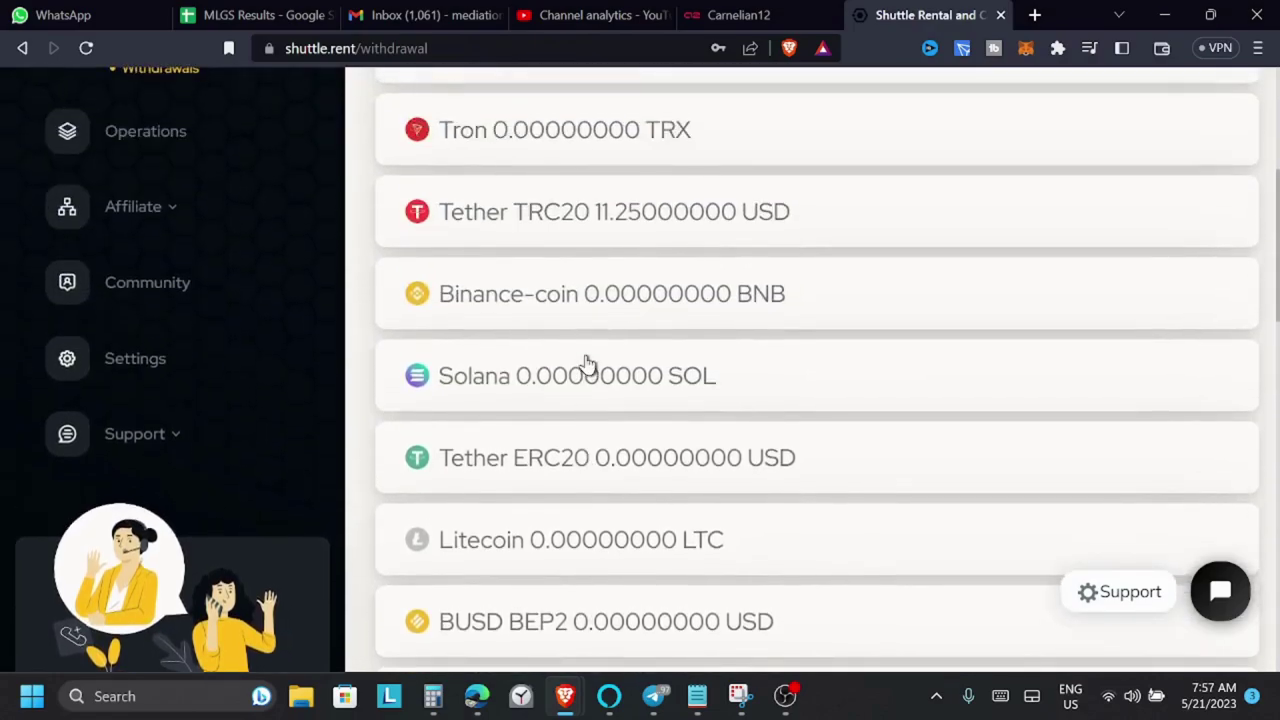
Step: Choose the Tether TRC20 balance and enter a withdrawal amount of 11.25
click(617, 217)
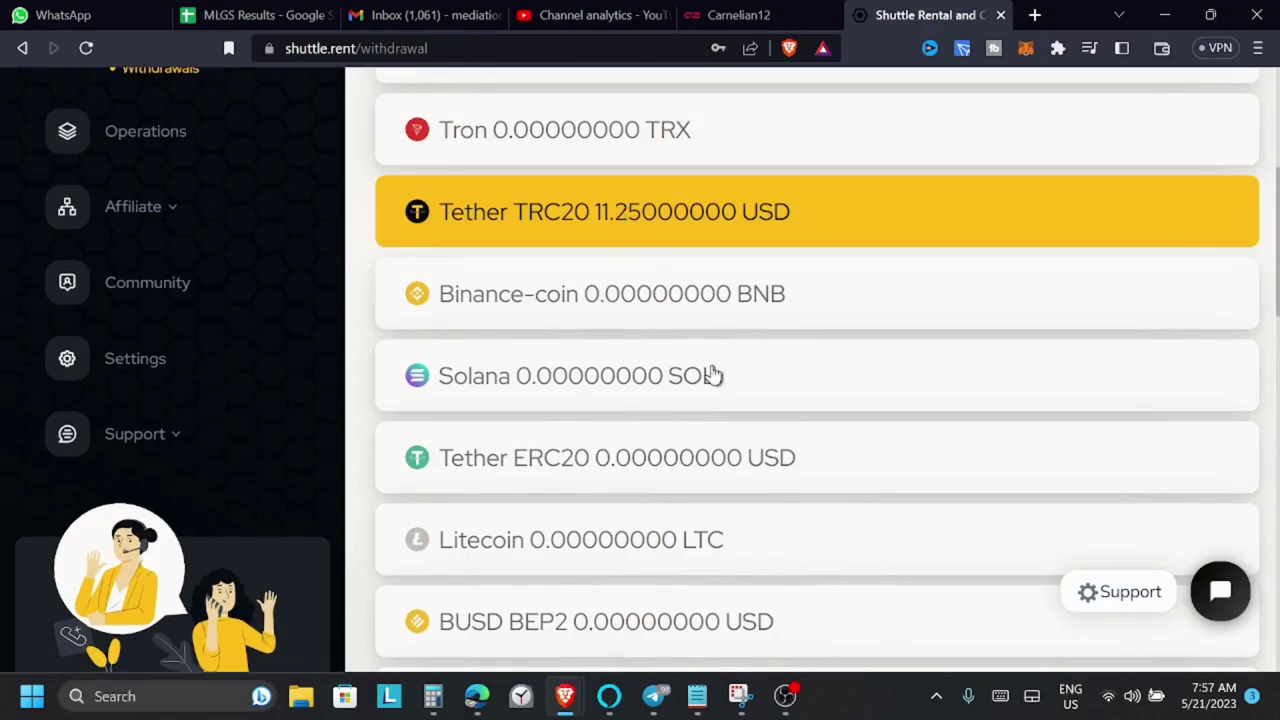
scroll(712, 370, down, 2)
scroll(713, 374, down, 2)
scroll(712, 374, down, 3)
scroll(711, 372, down, 2)
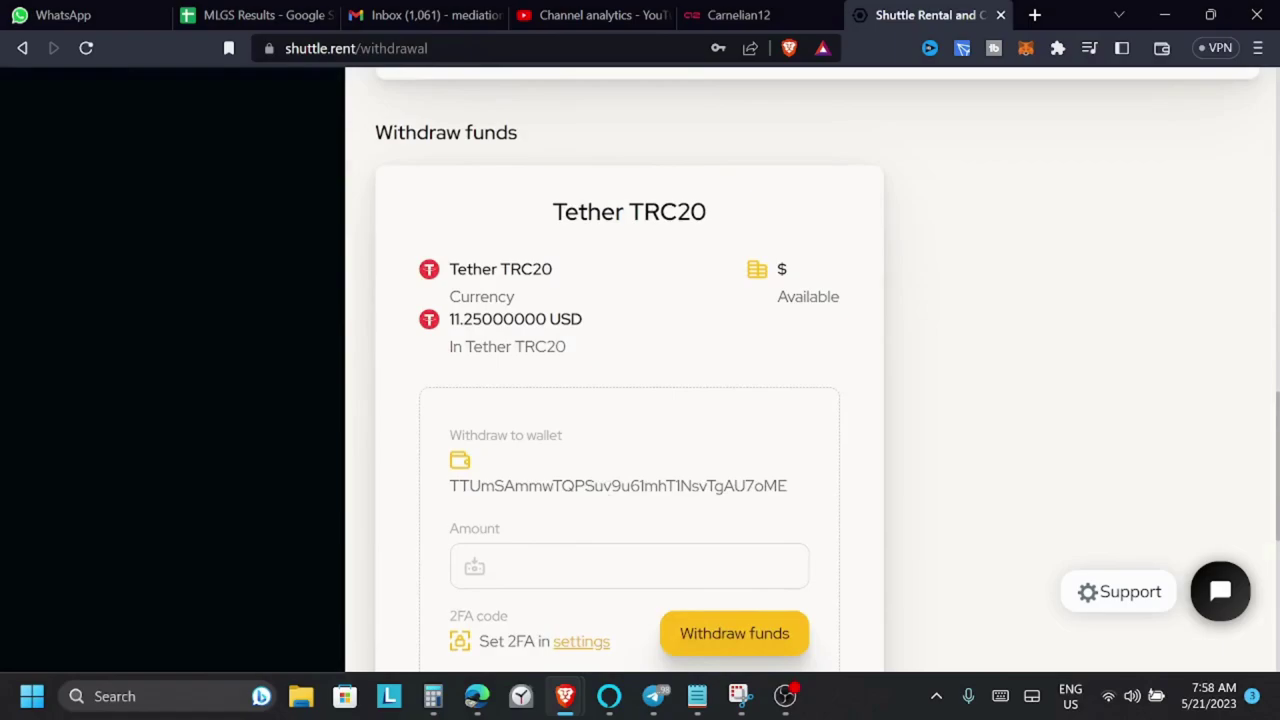
scroll(604, 490, down, 1)
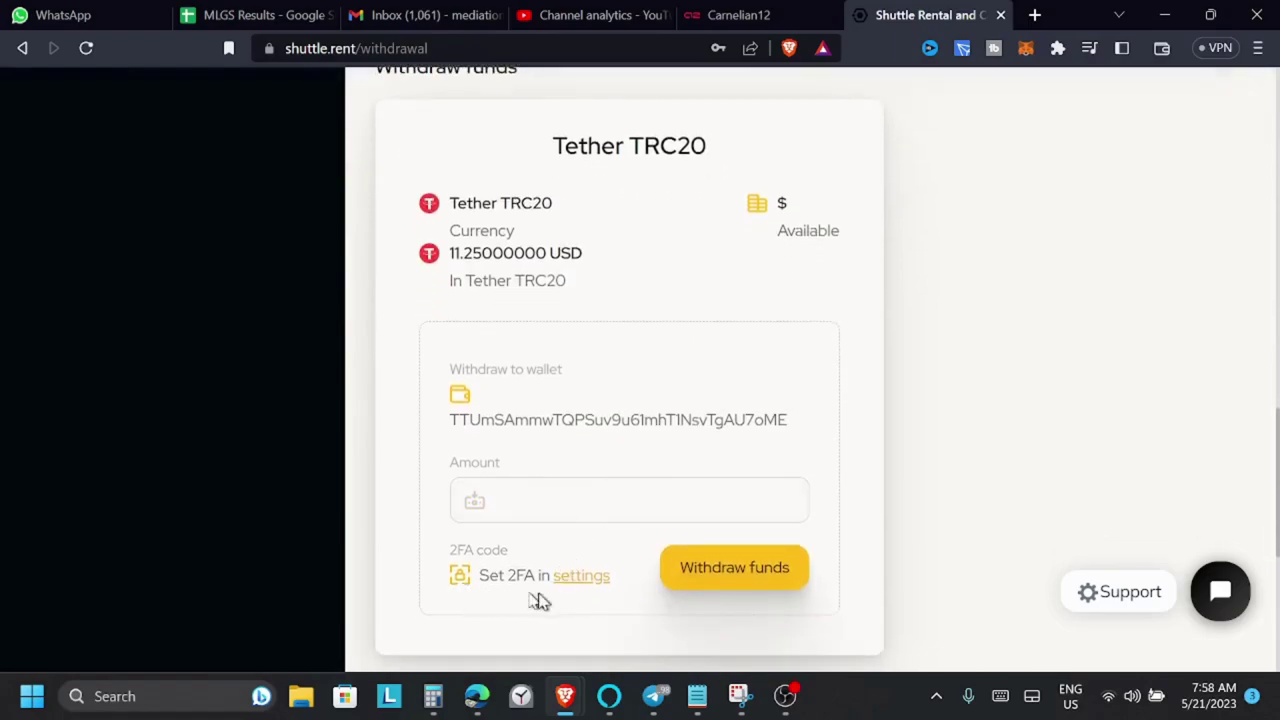
click(628, 515)
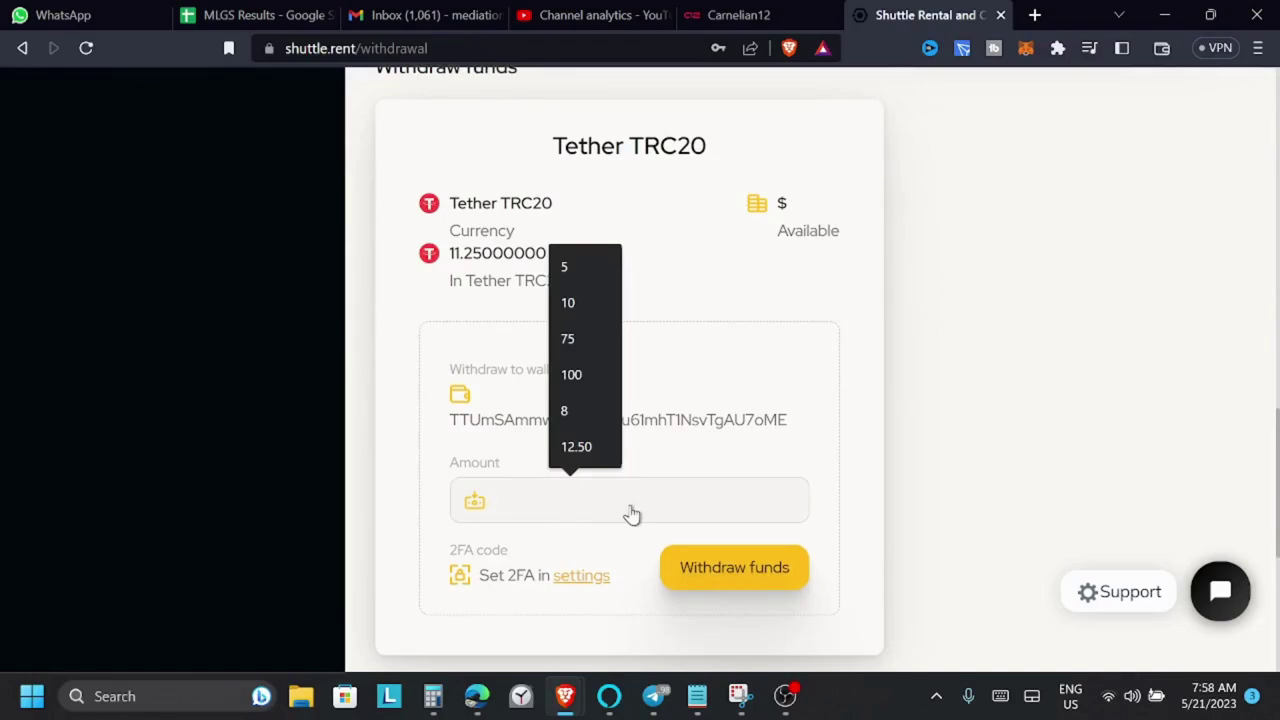
text(11)
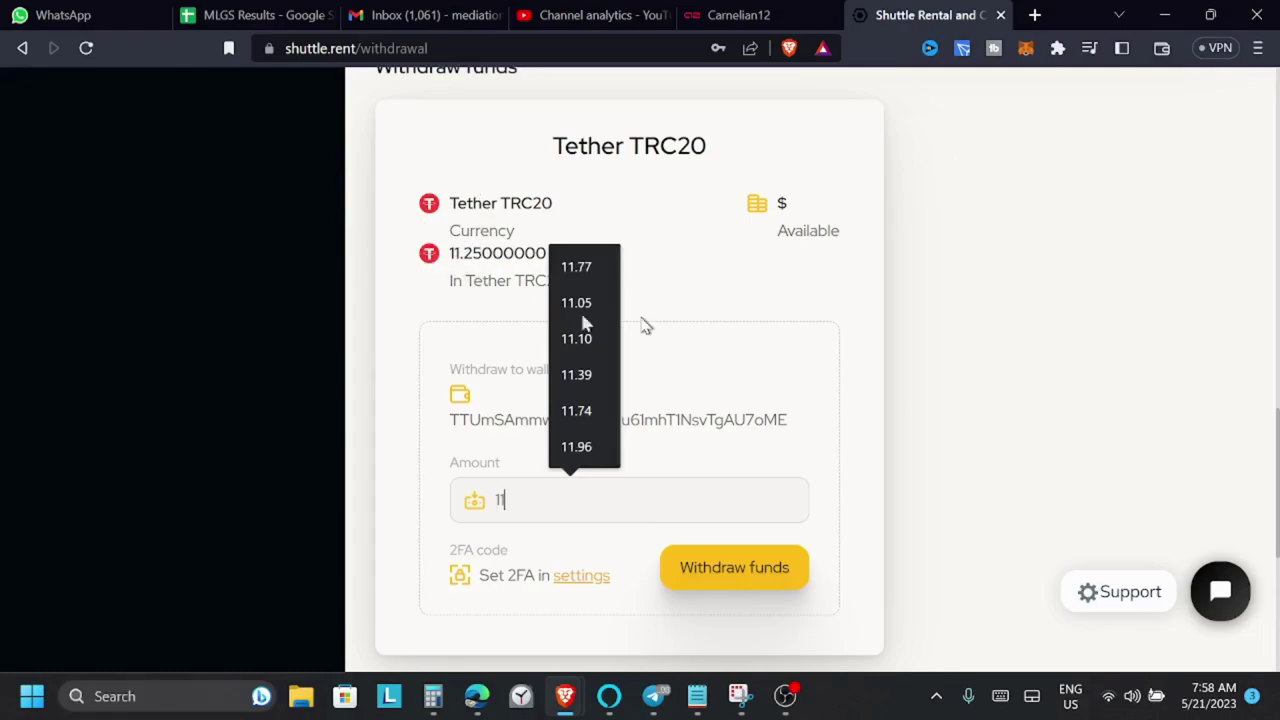
click(717, 296)
click(609, 505)
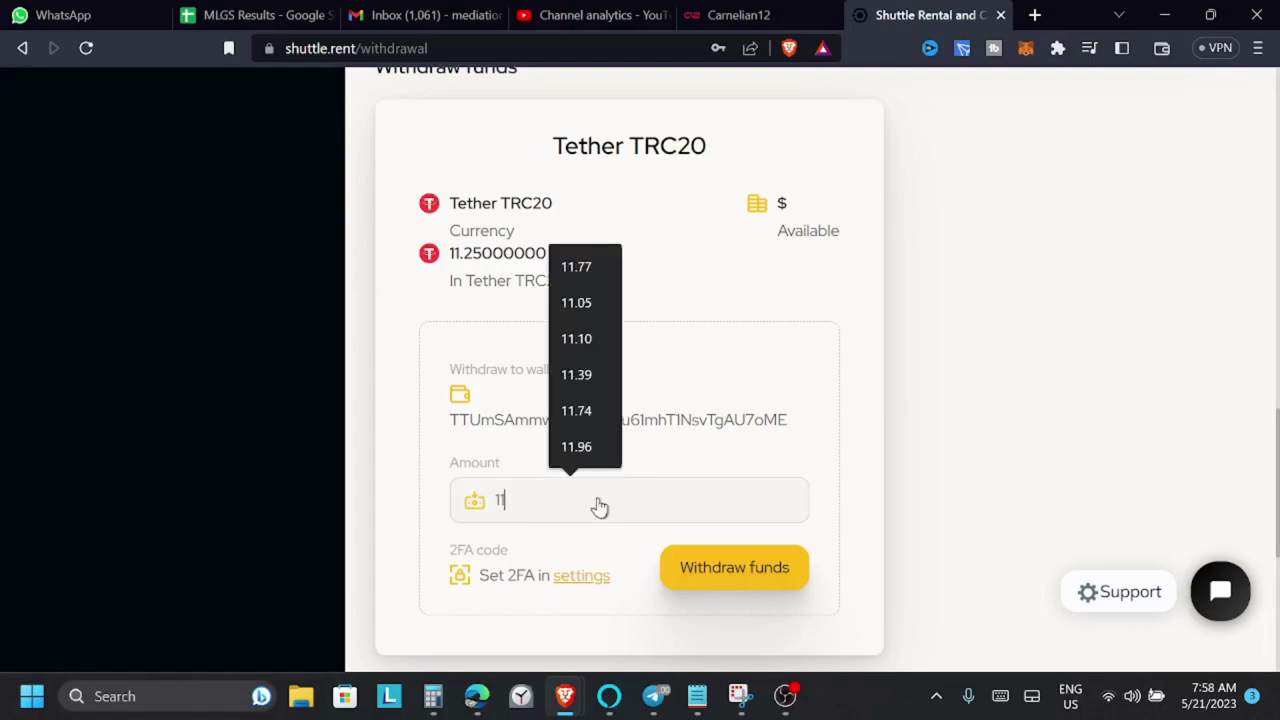
text(.)
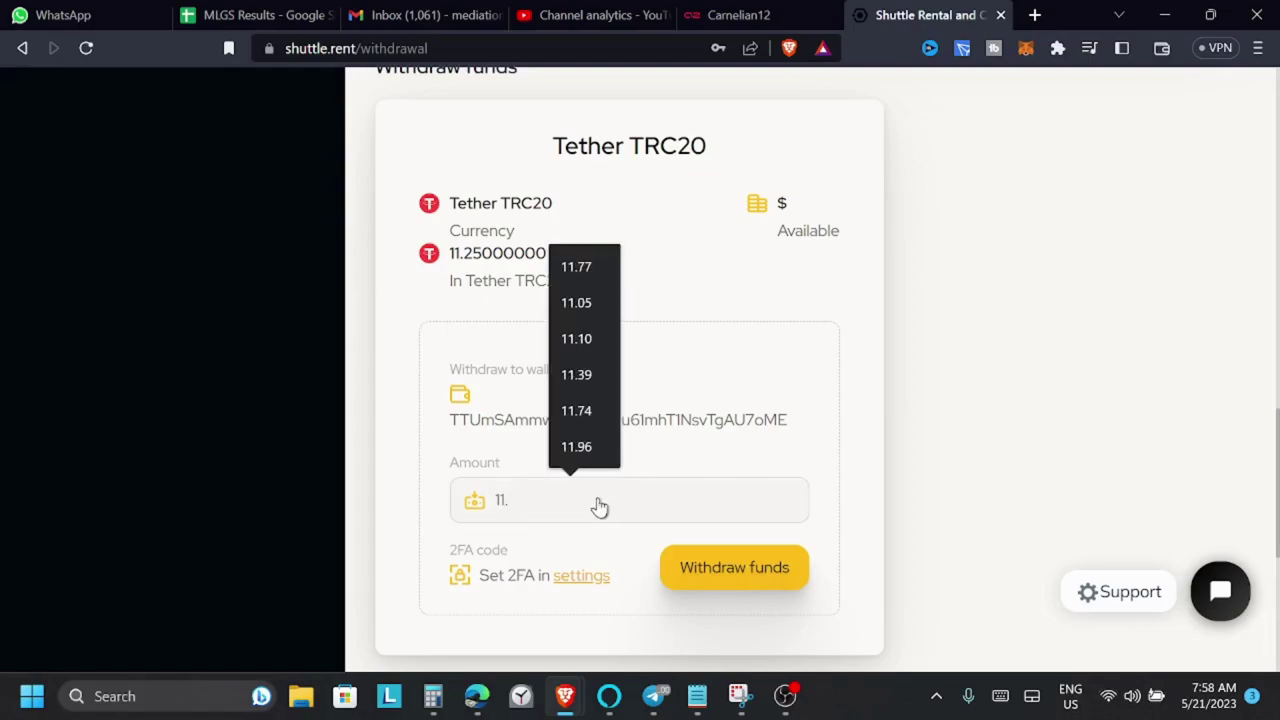
text(25)
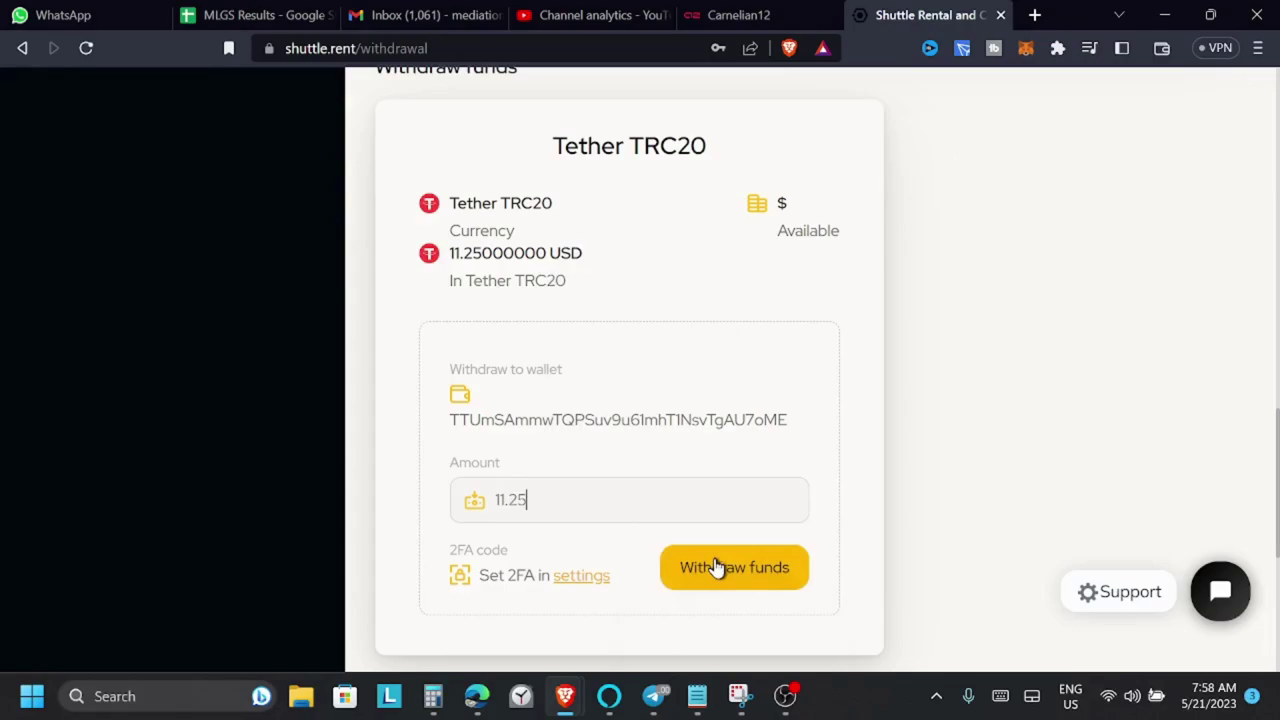
Step: Submit the 11.25 Tether TRC20 withdrawal and confirm the success message
click(715, 568)
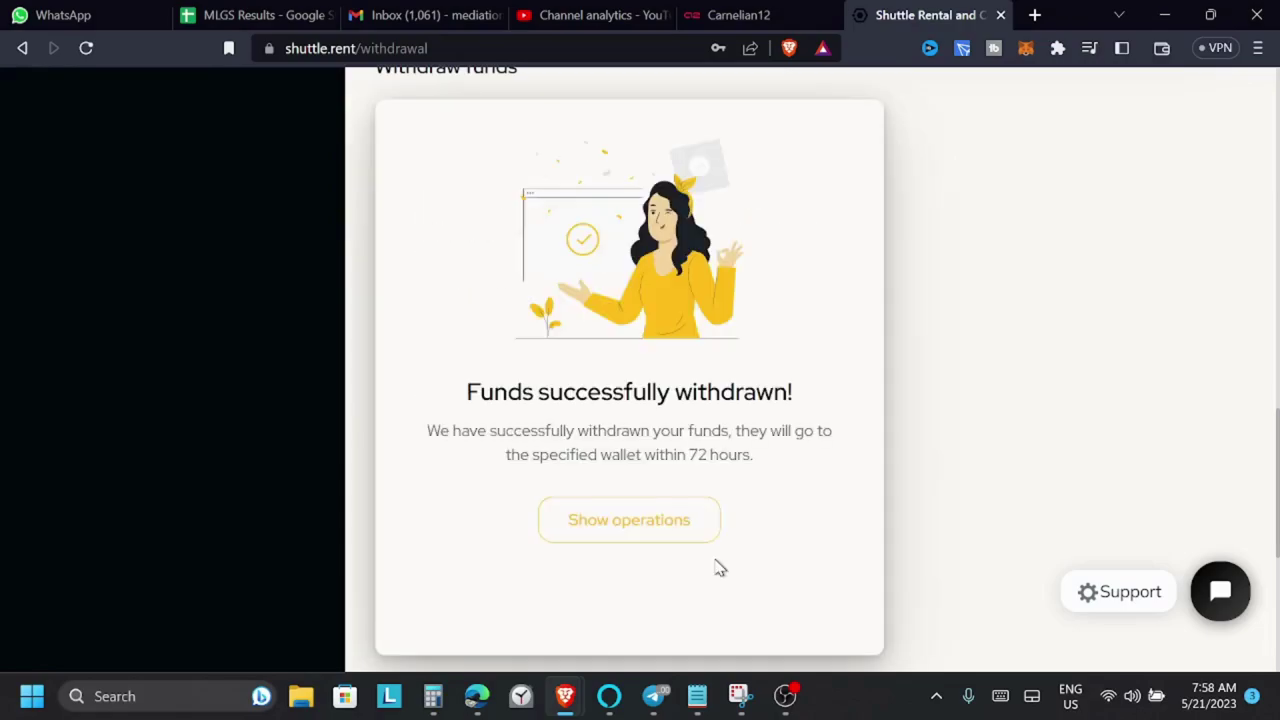
scroll(715, 563, up, 1)
scroll(715, 545, up, 2)
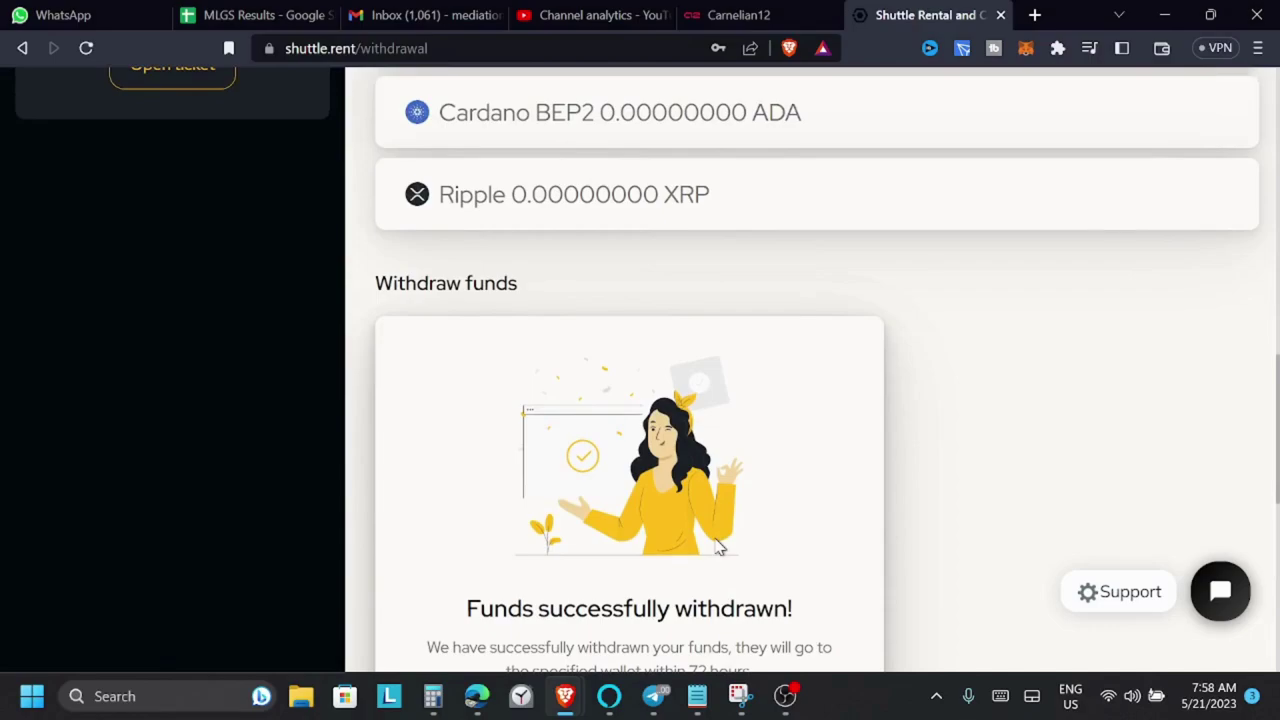
scroll(846, 400, up, 2)
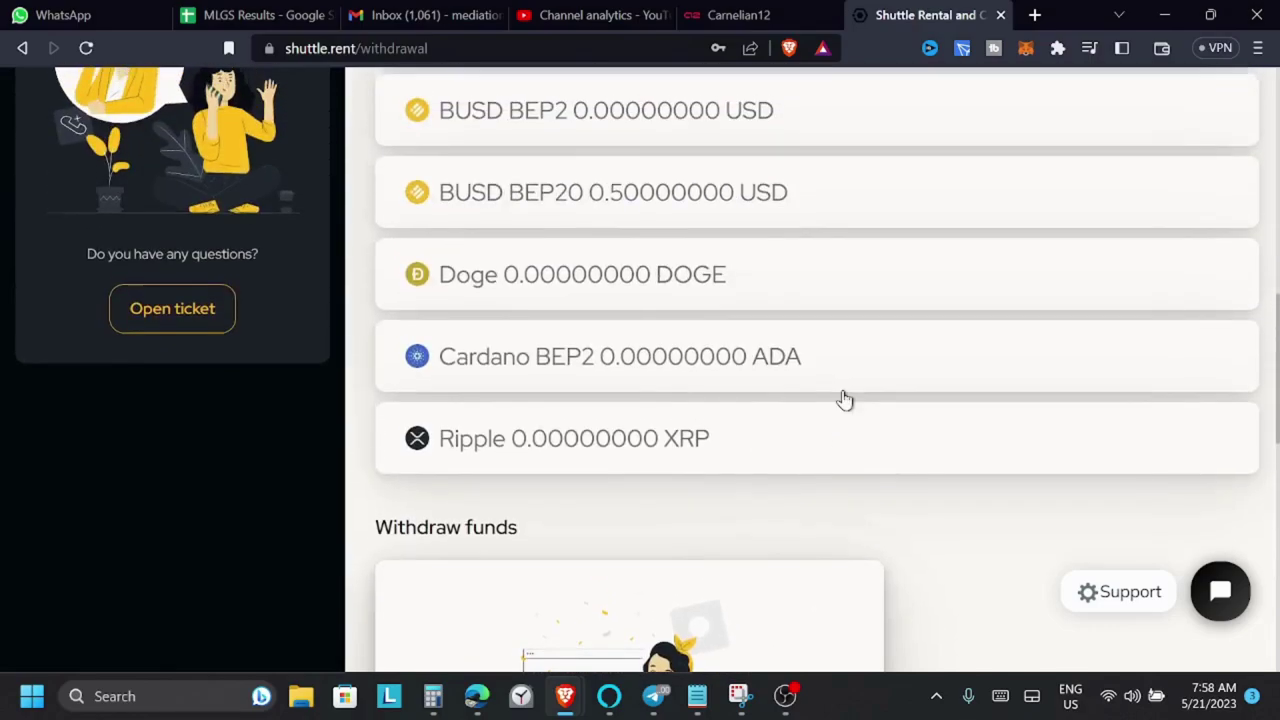
scroll(845, 400, up, 1)
scroll(845, 400, up, 1)
scroll(845, 400, up, 1)
scroll(845, 400, up, 1)
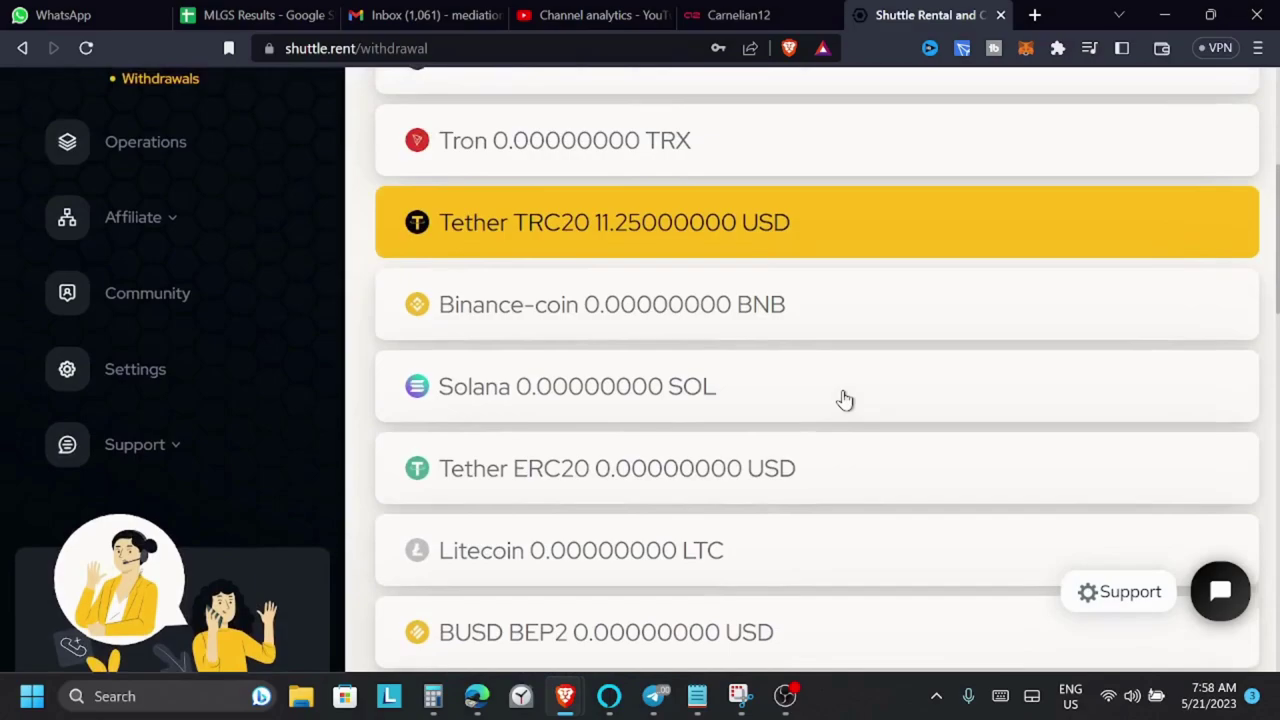
scroll(846, 400, up, 2)
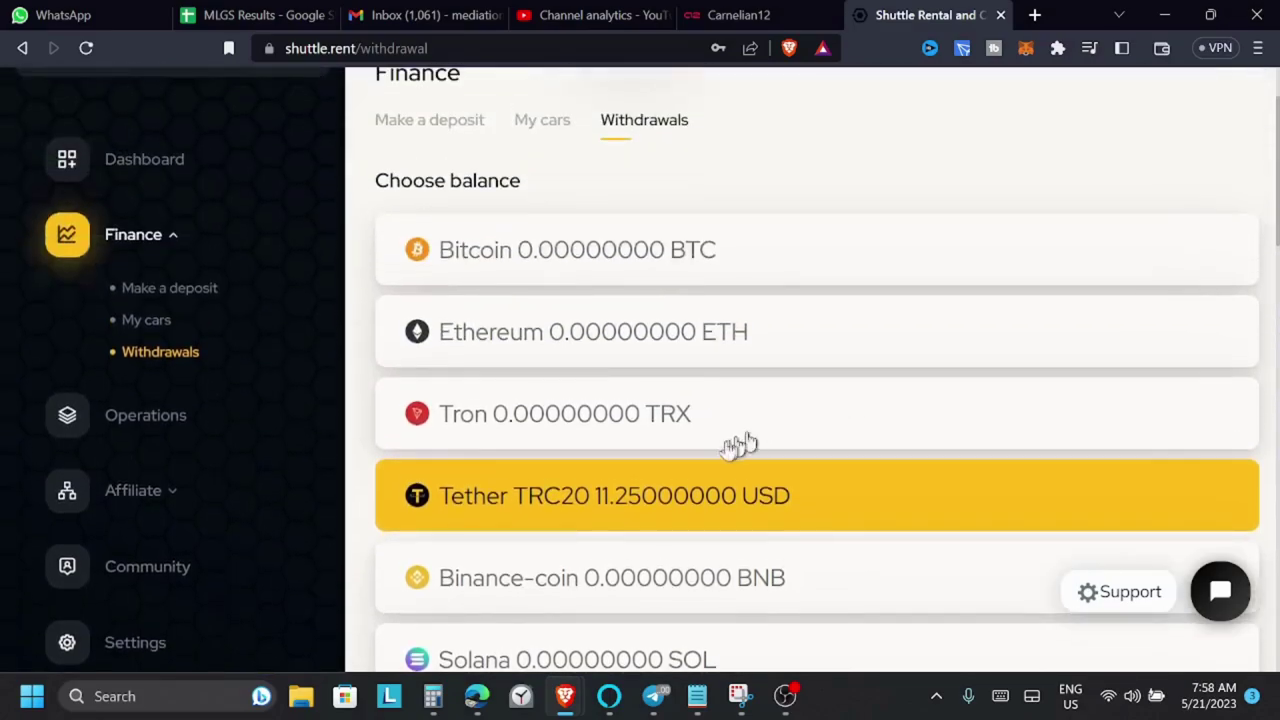
scroll(697, 436, up, 1)
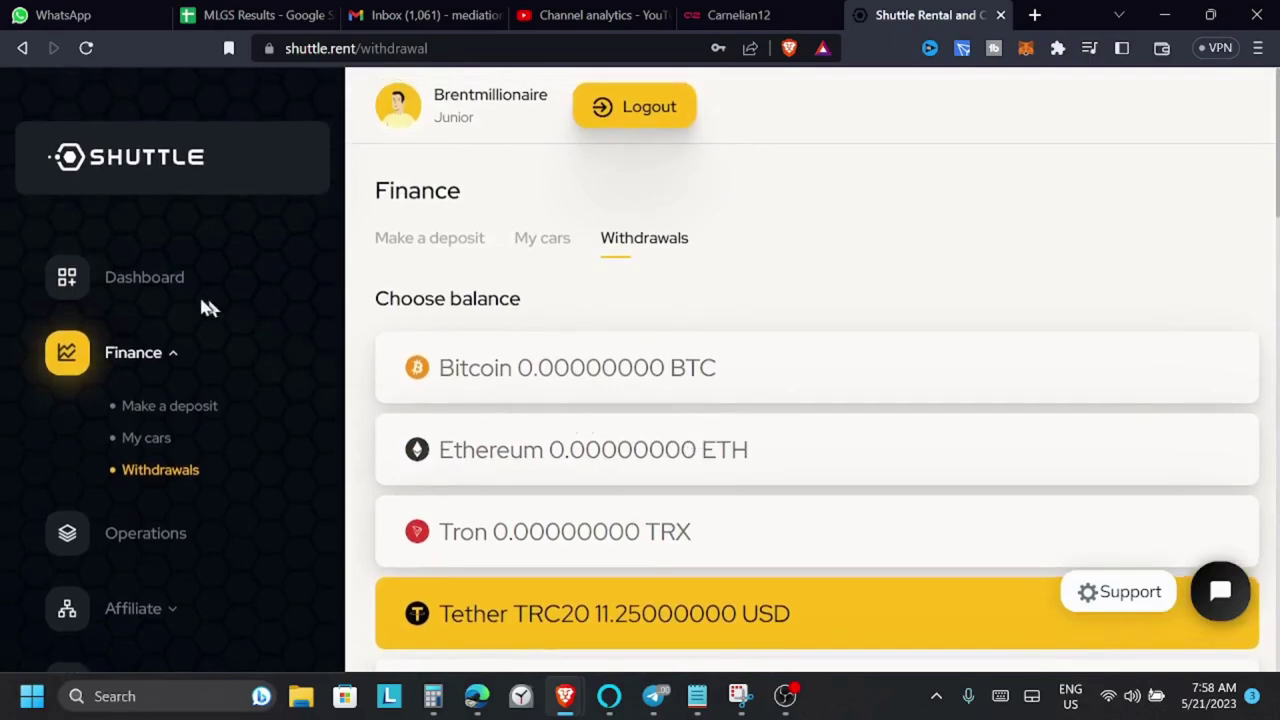
Step: Review the operations history showing the completed 11.25 USD and earlier $12 withdrawals
click(165, 537)
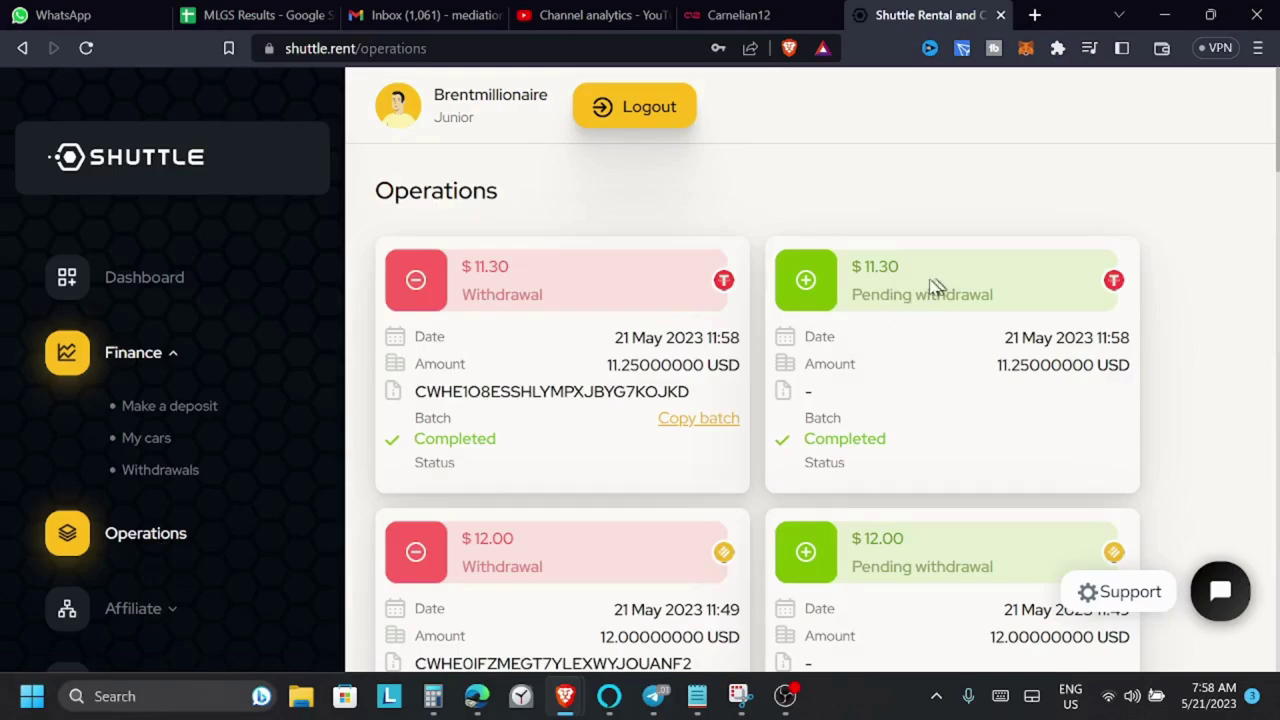
scroll(895, 445, down, 2)
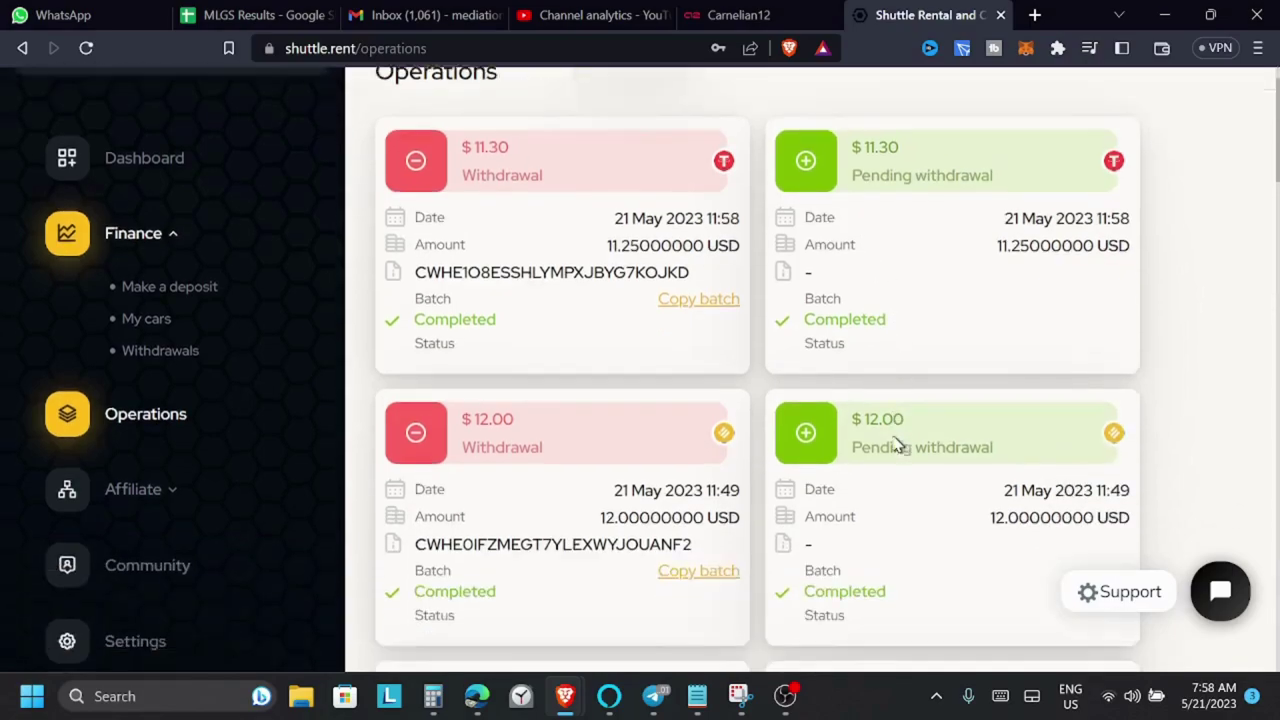
scroll(895, 445, down, 1)
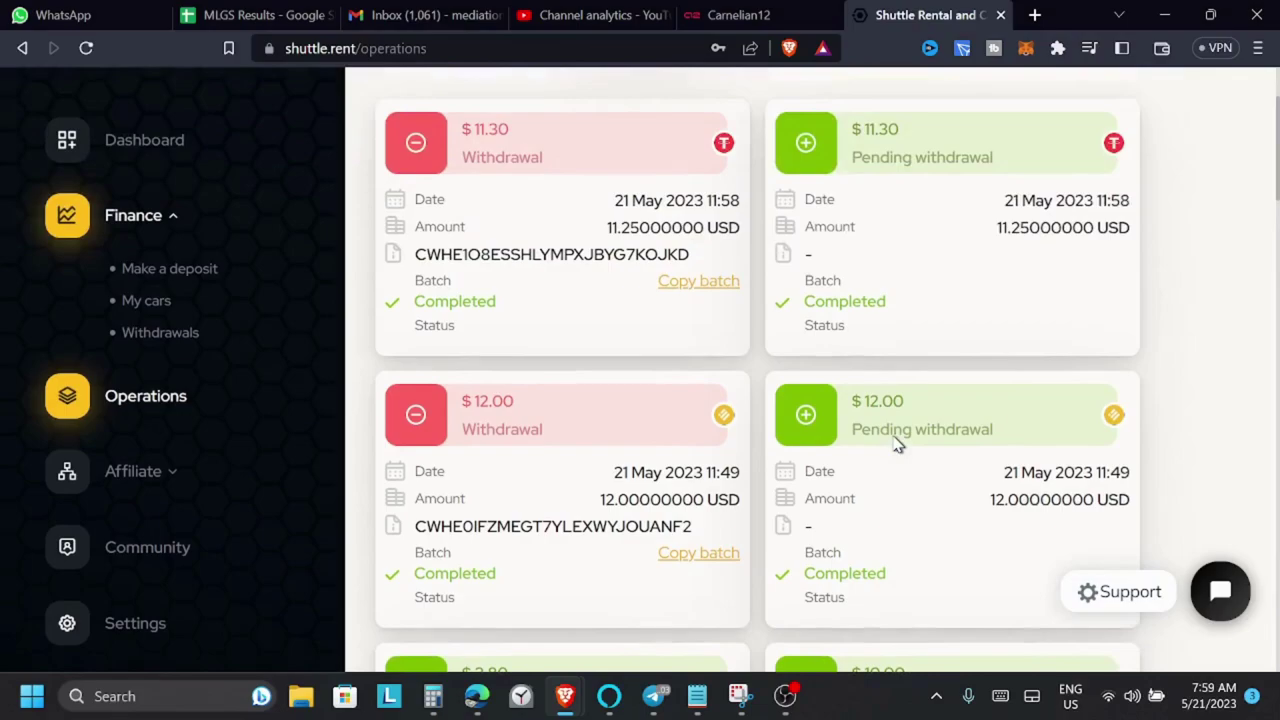
scroll(897, 445, up, 1)
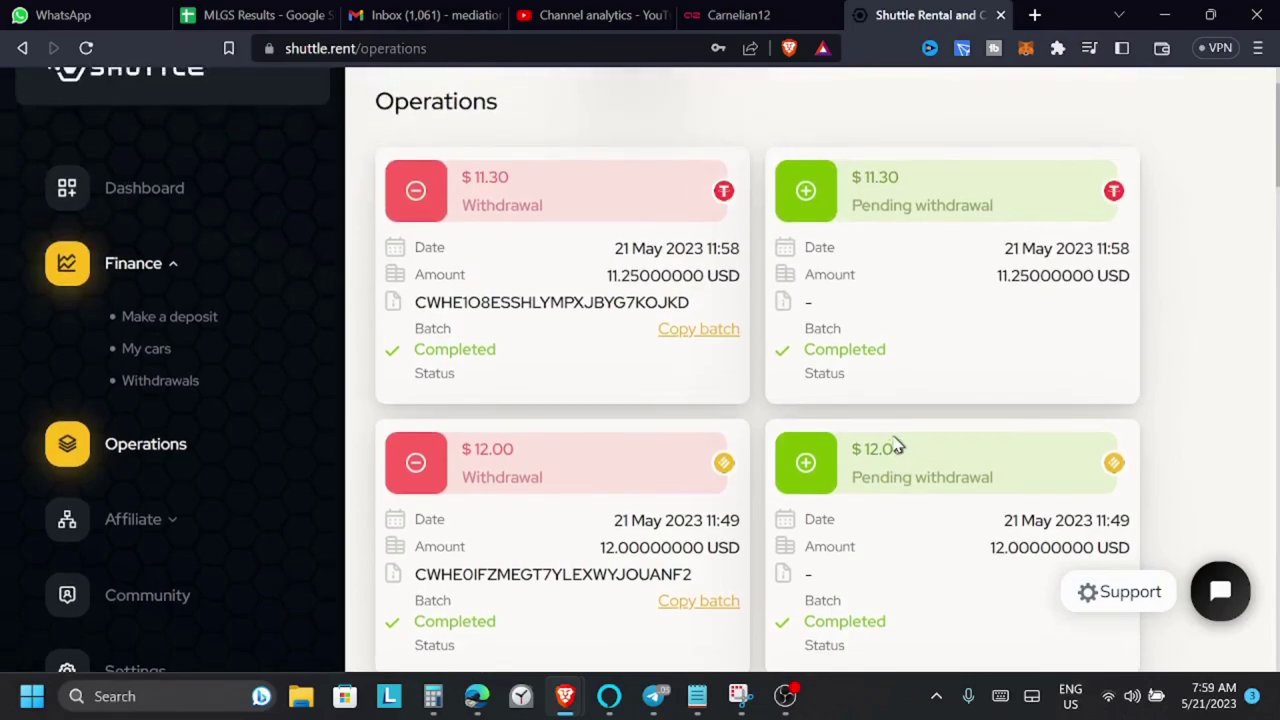
scroll(897, 445, up, 2)
scroll(897, 445, down, 3)
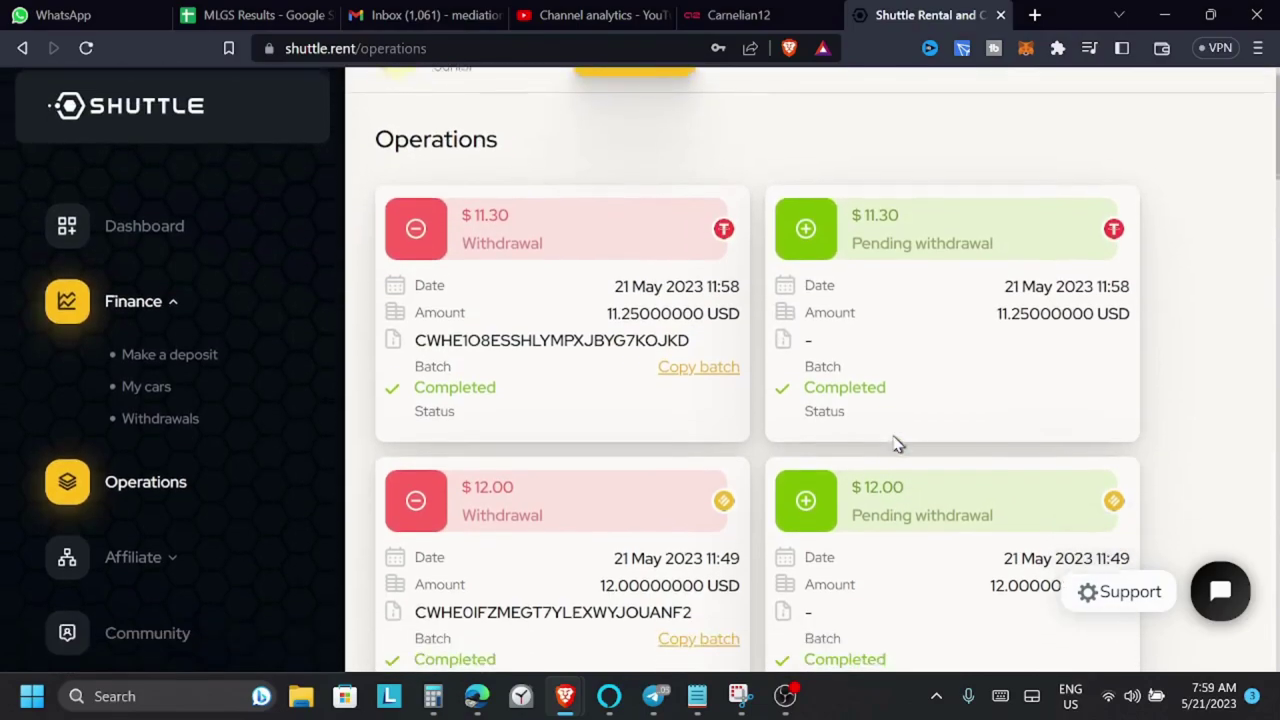
scroll(900, 290, down, 2)
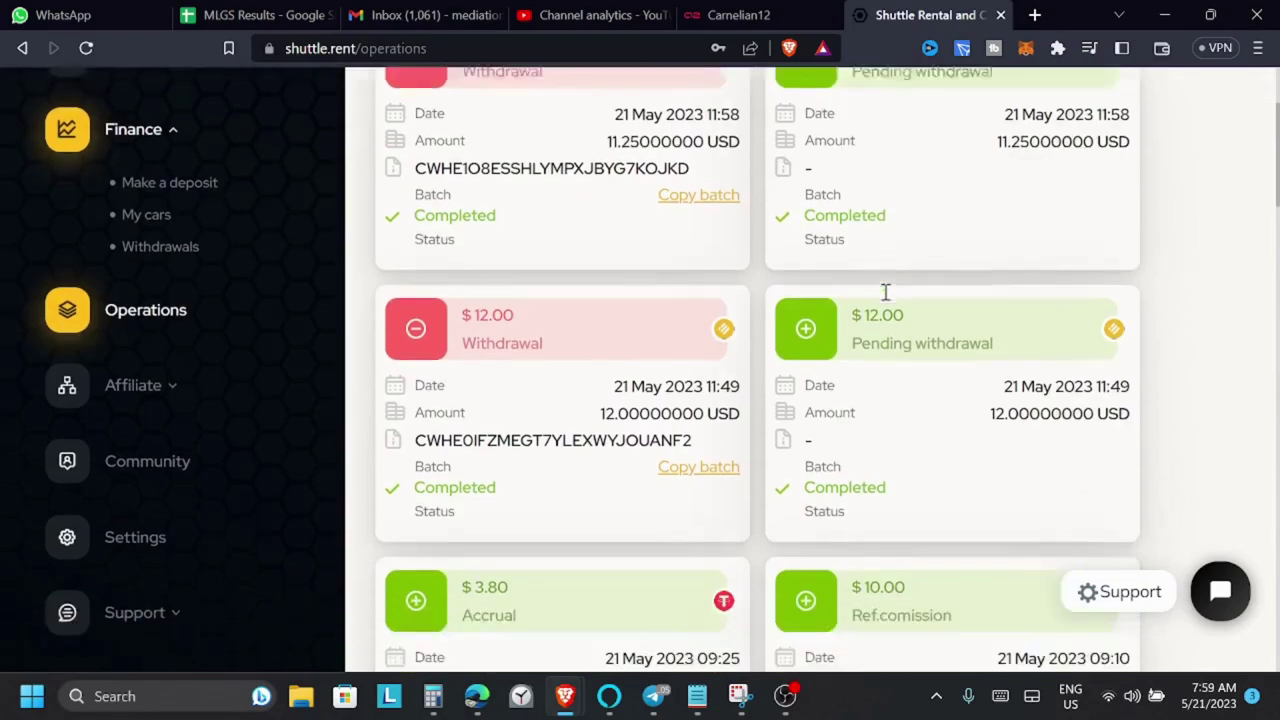
scroll(886, 291, down, 3)
scroll(620, 294, down, 3)
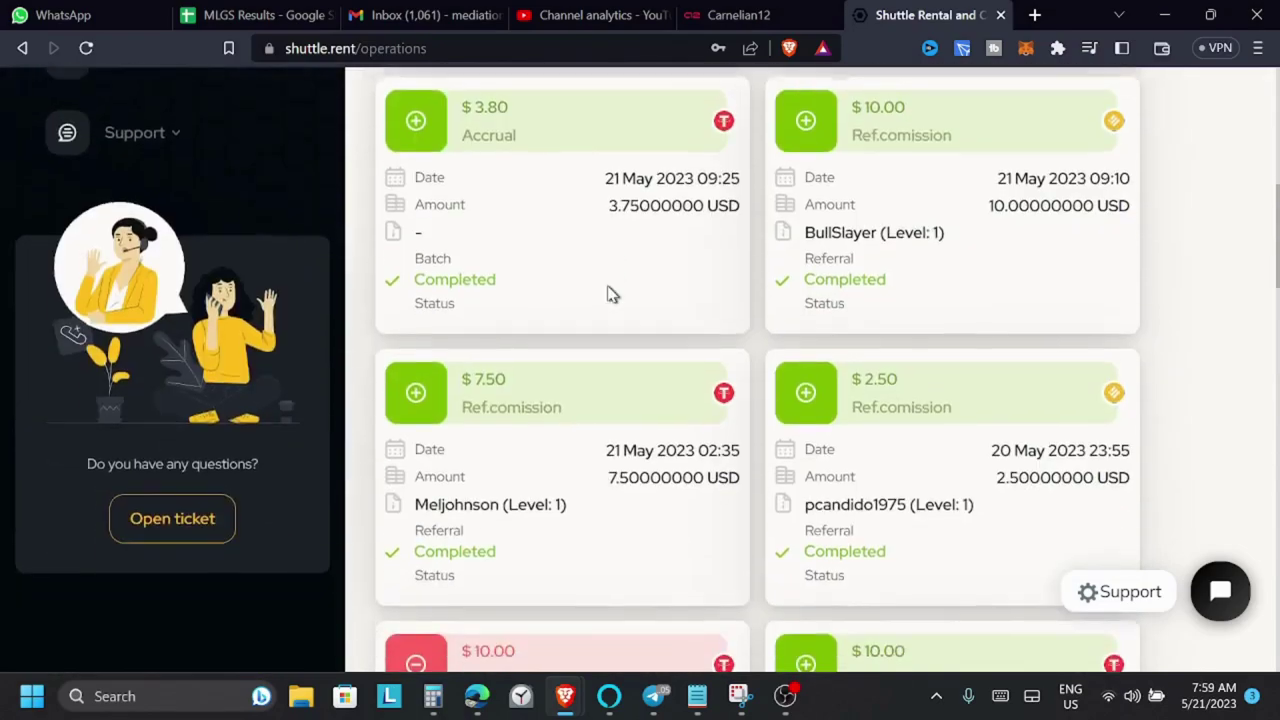
scroll(706, 528, down, 3)
scroll(706, 520, up, 5)
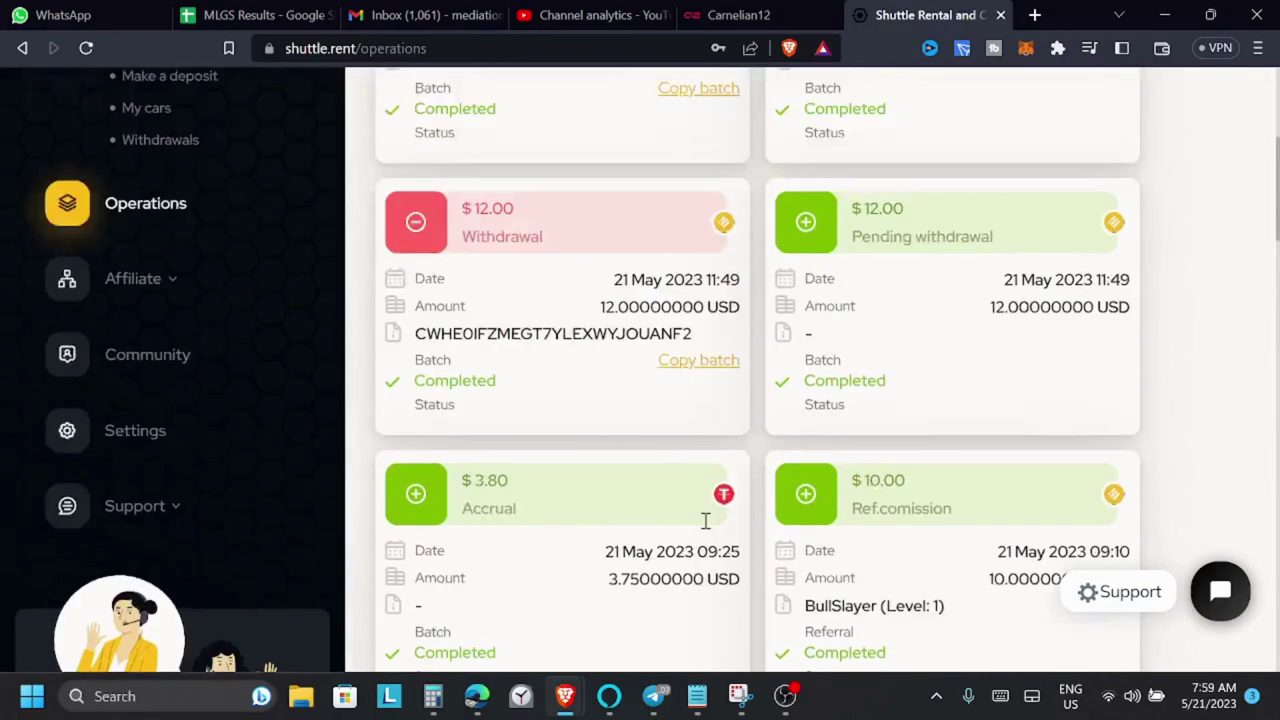
scroll(706, 525, up, 3)
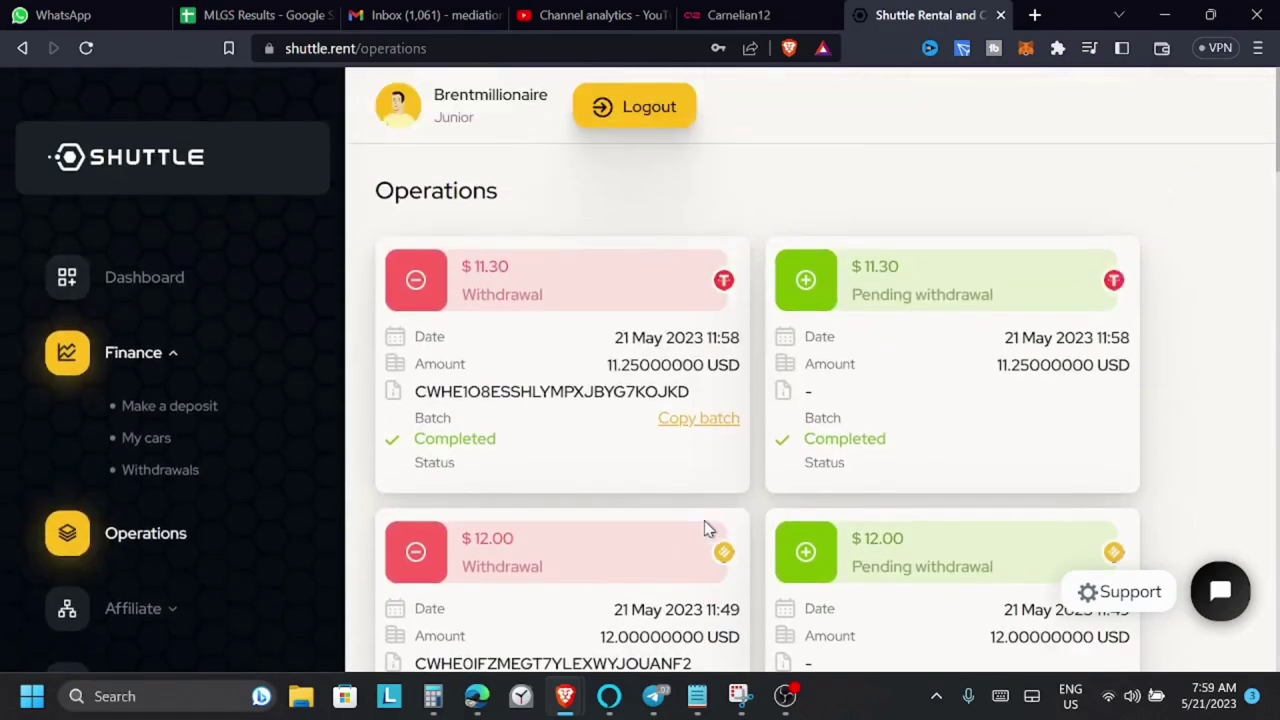
scroll(706, 528, down, 2)
scroll(705, 522, down, 1)
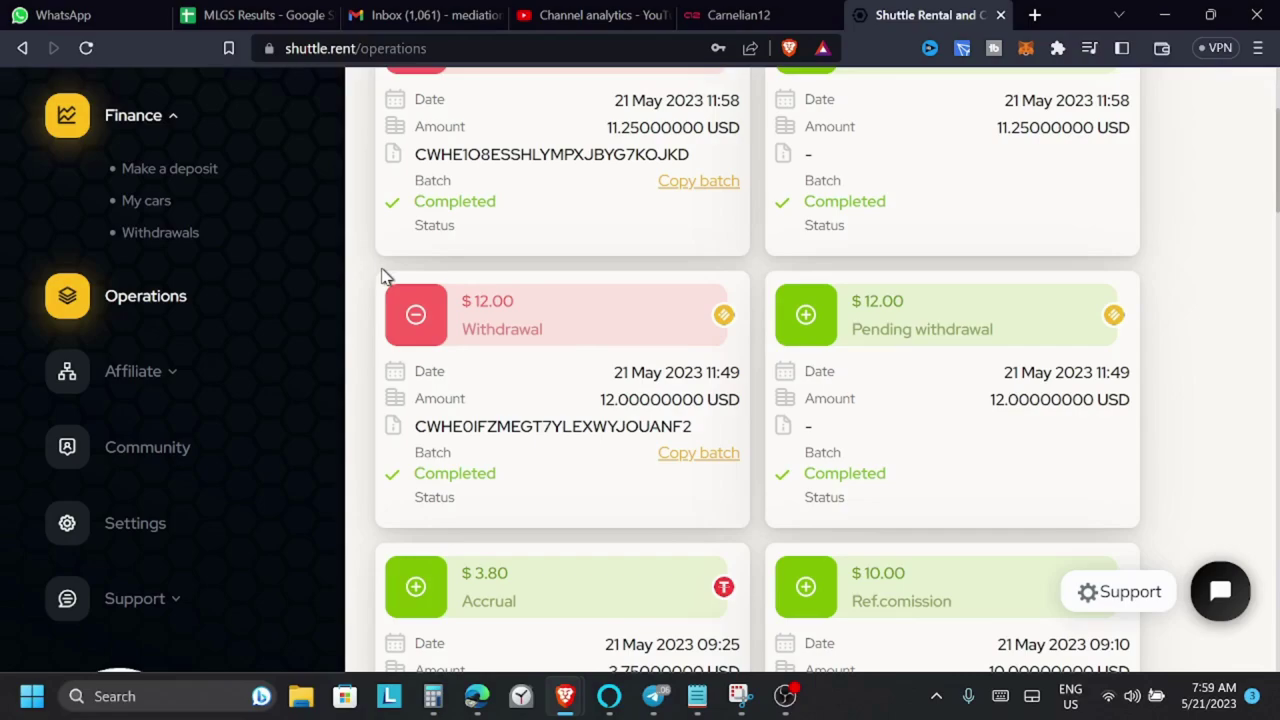
Step: Expand the Affiliate section in the sidebar
click(155, 385)
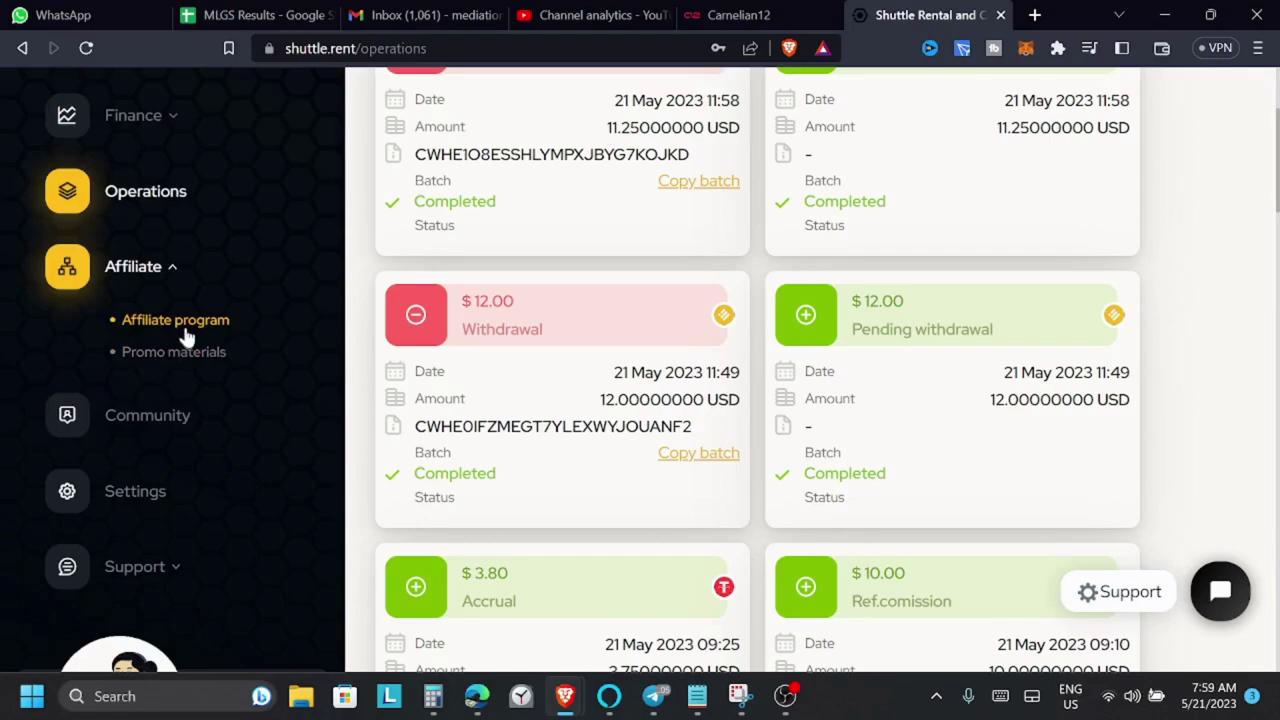
Step: Open Affiliate program and review the Junior rank, tier commissions and money bonuses
click(187, 337)
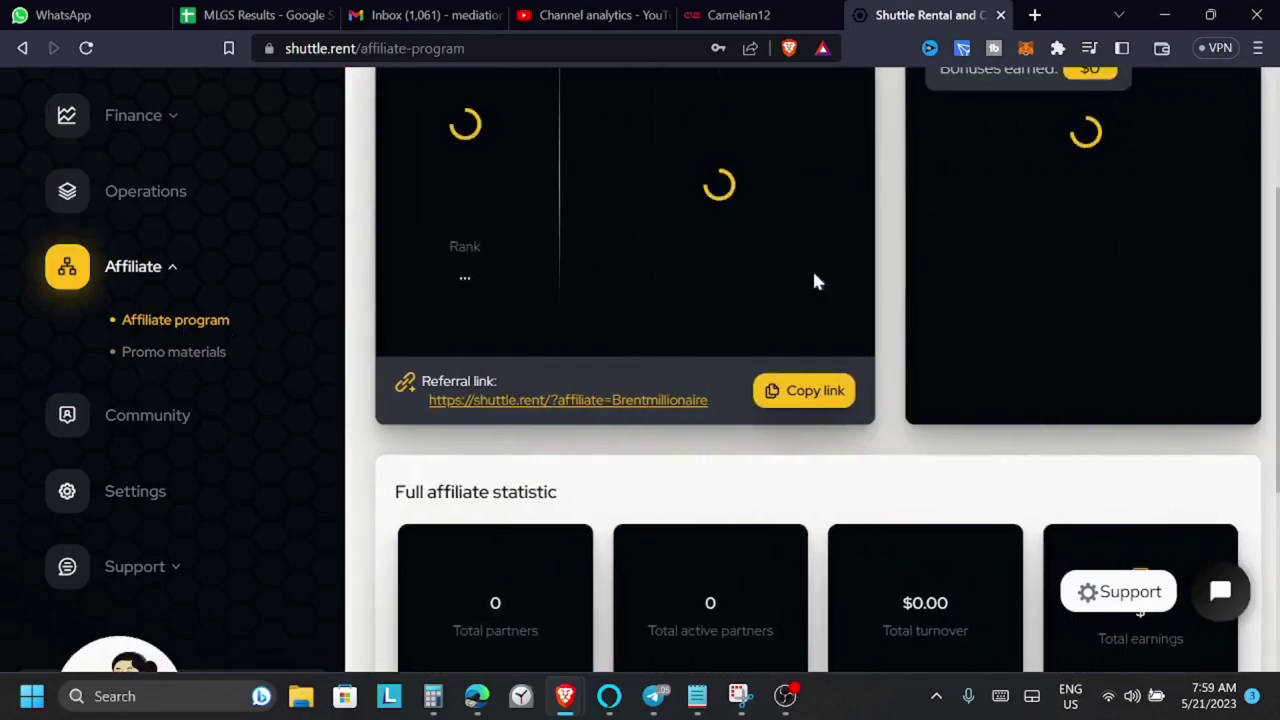
scroll(803, 281, up, 2)
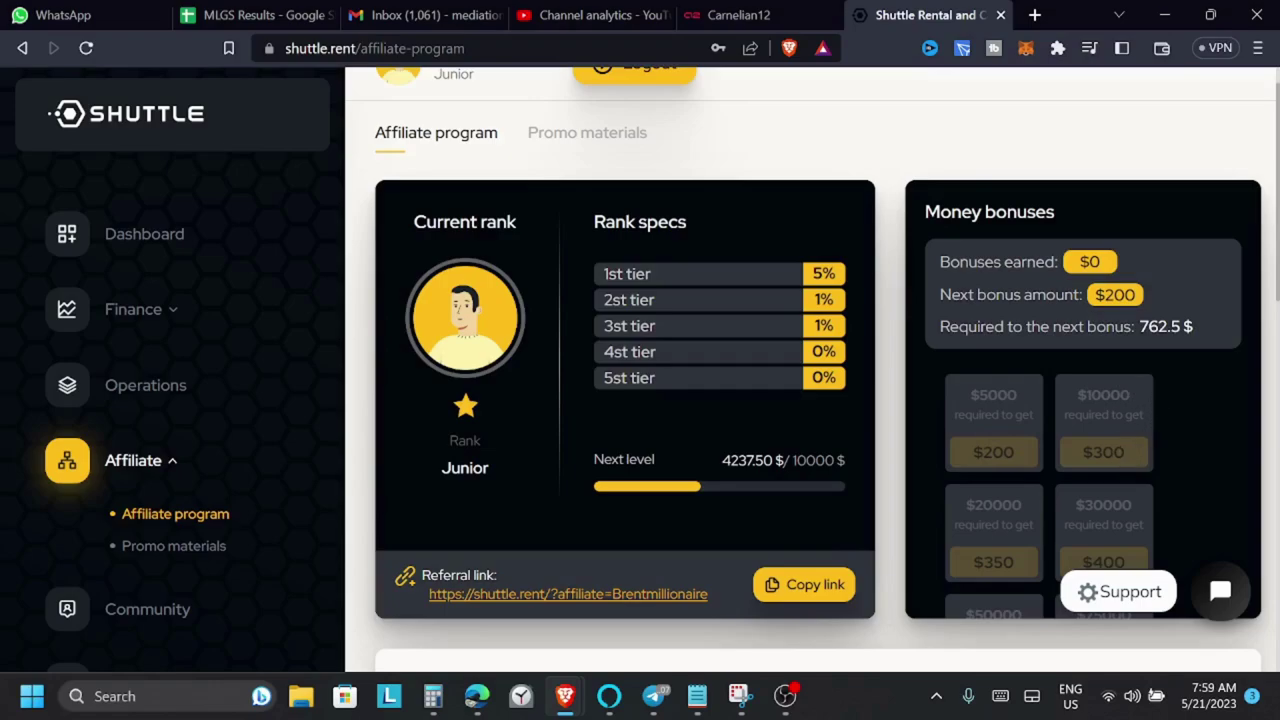
scroll(1127, 452, down, 1)
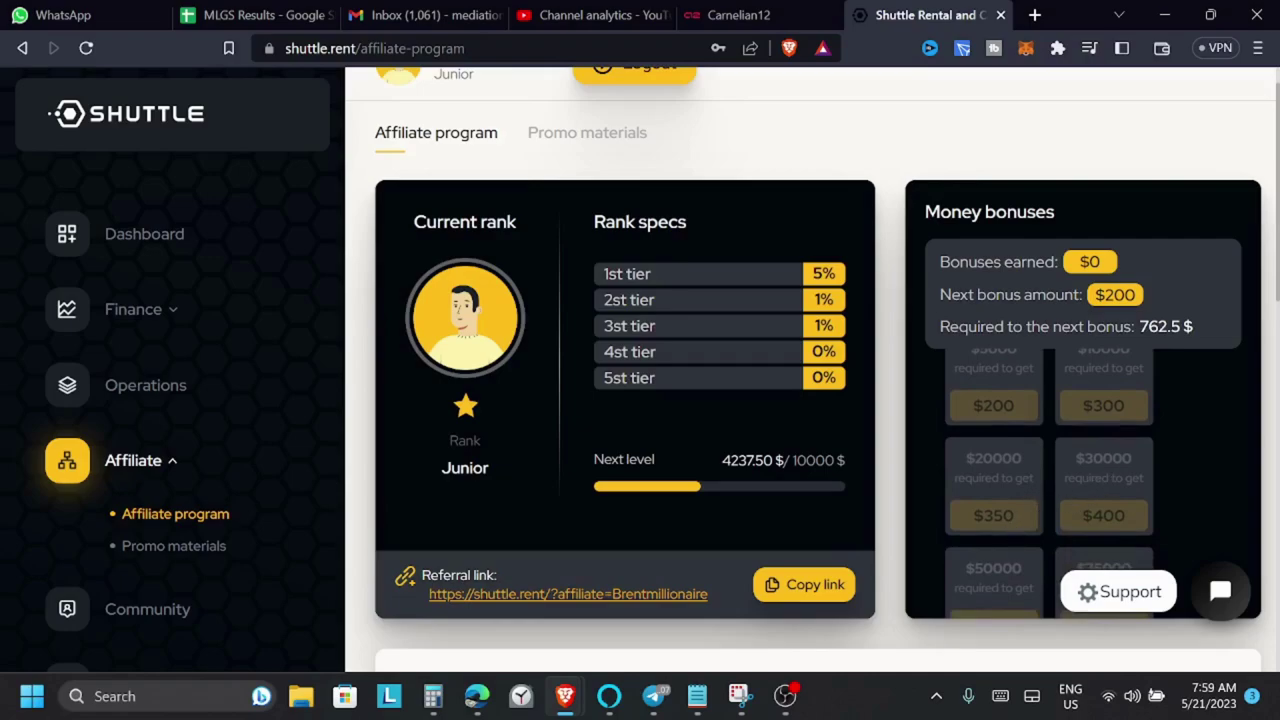
scroll(1048, 480, up, 1)
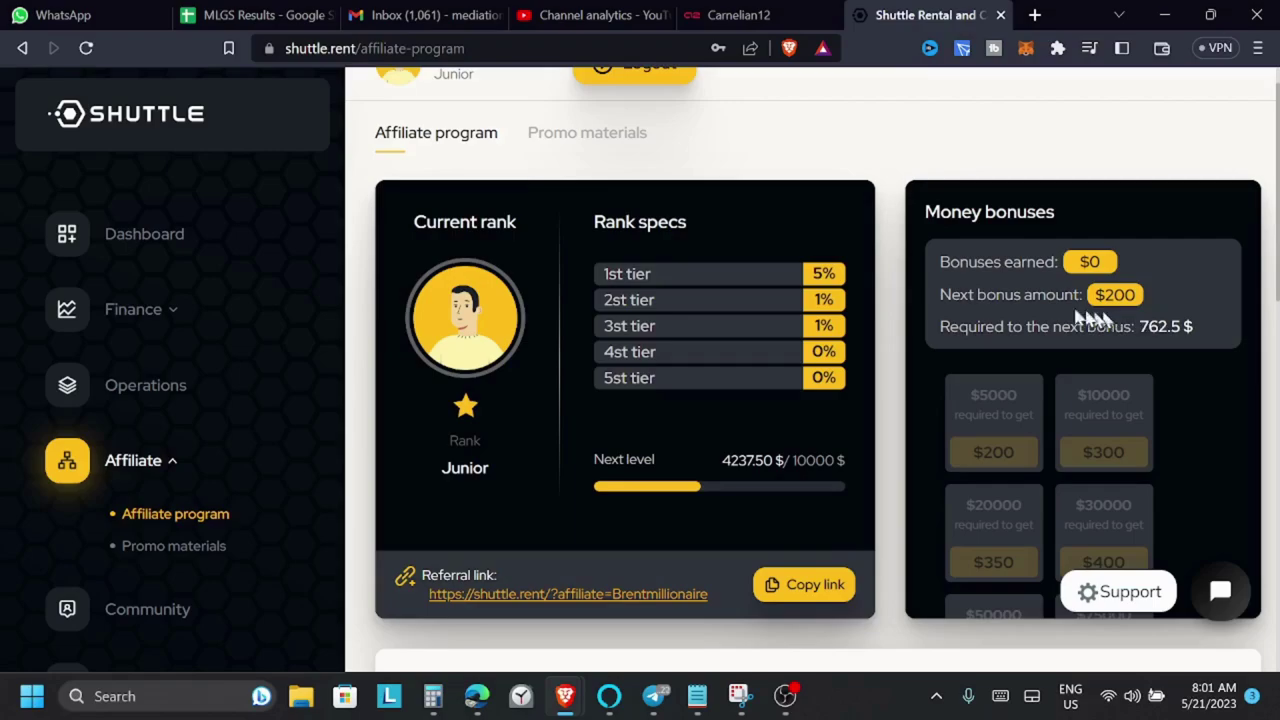
scroll(877, 303, up, 1)
scroll(877, 303, down, 3)
scroll(877, 303, down, 2)
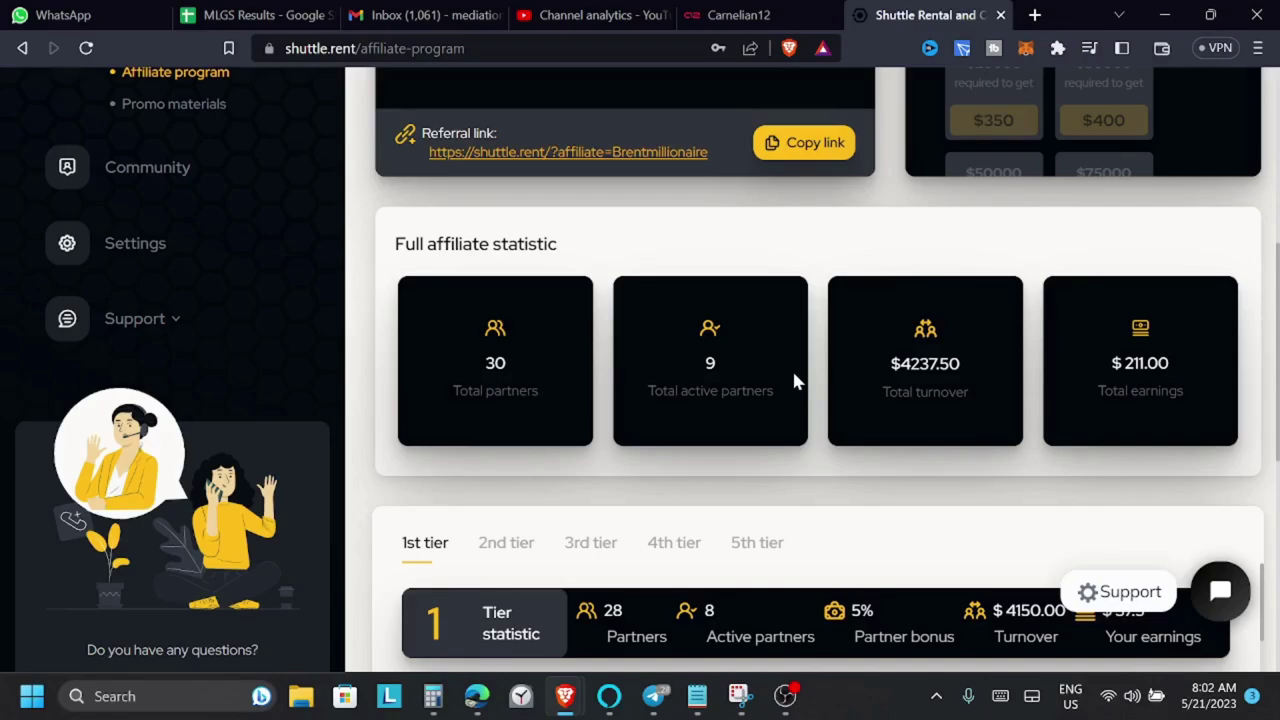
scroll(795, 380, up, 1)
scroll(795, 380, up, 2)
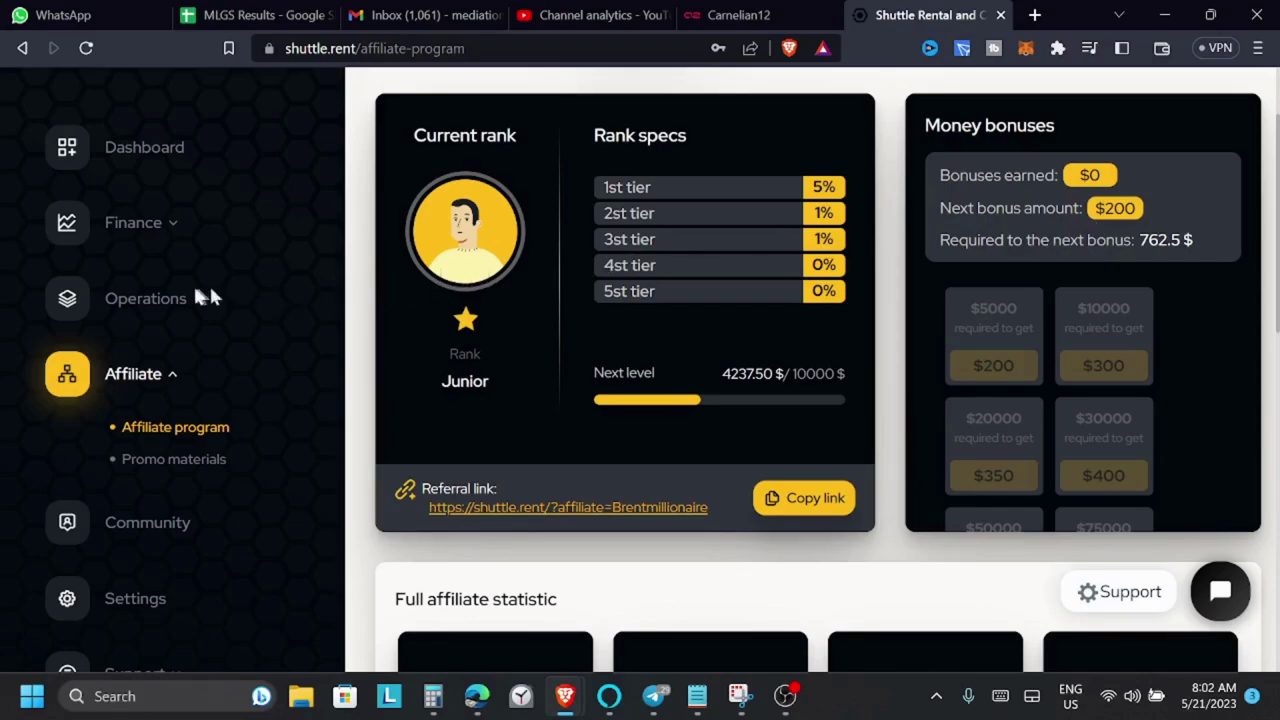
scroll(266, 249, down, 2)
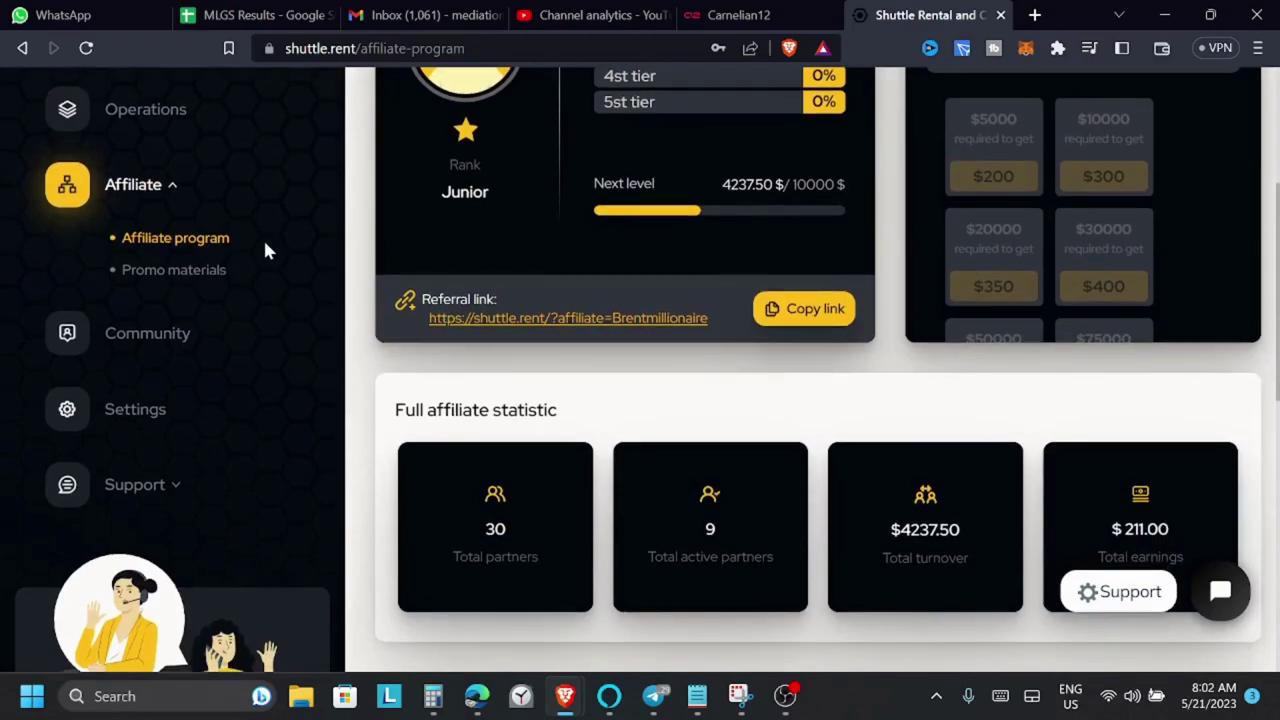
scroll(266, 250, down, 2)
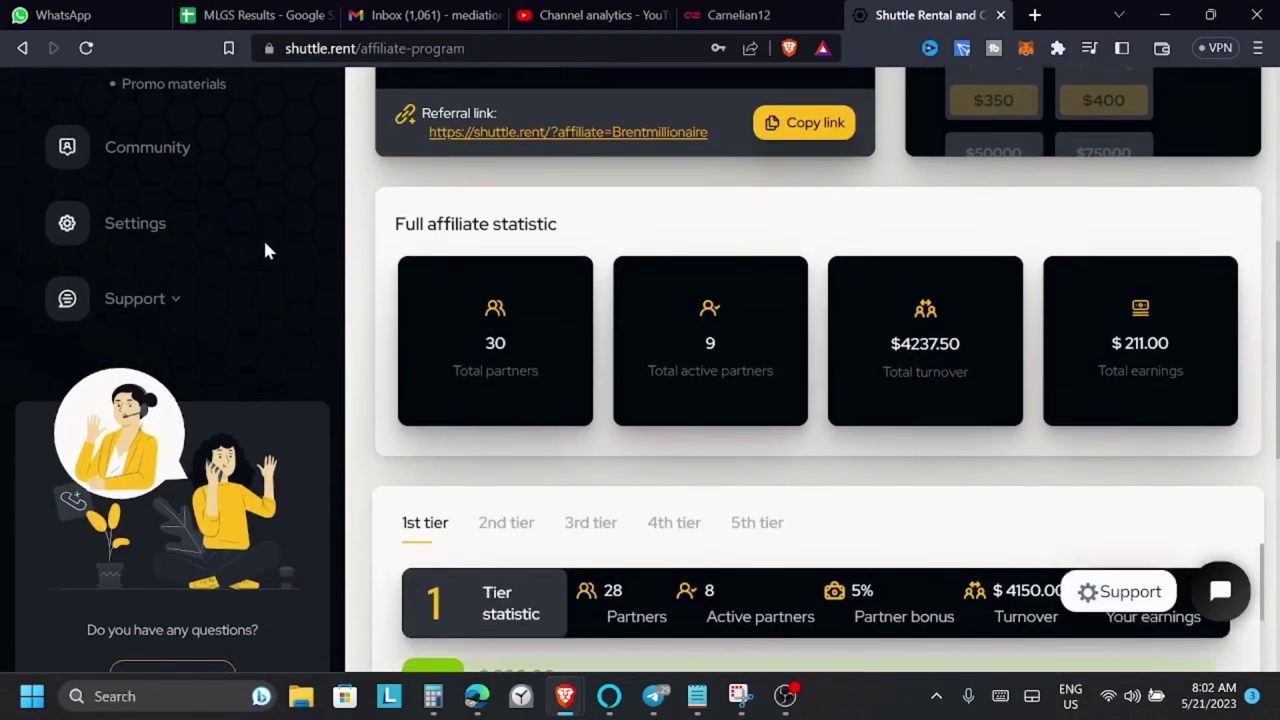
scroll(265, 245, down, 1)
scroll(337, 351, down, 1)
scroll(337, 351, down, 2)
scroll(338, 350, up, 1)
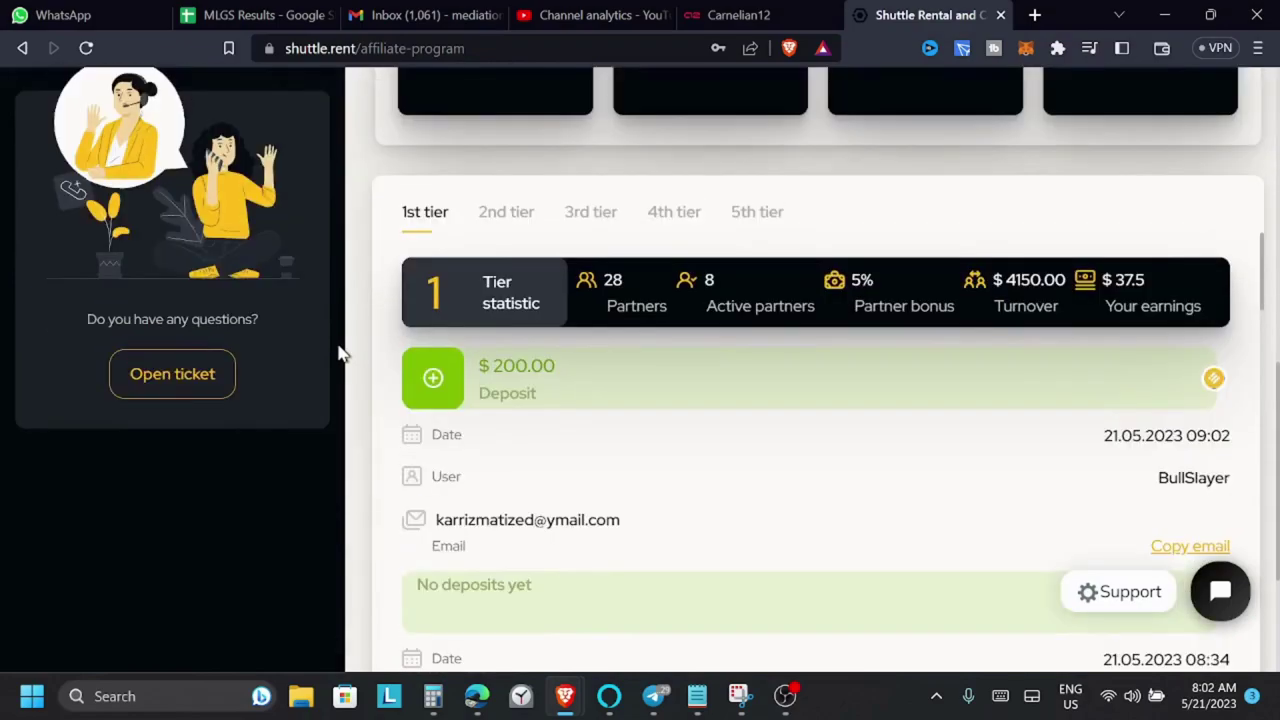
scroll(449, 257, down, 2)
scroll(449, 264, up, 4)
scroll(449, 268, up, 5)
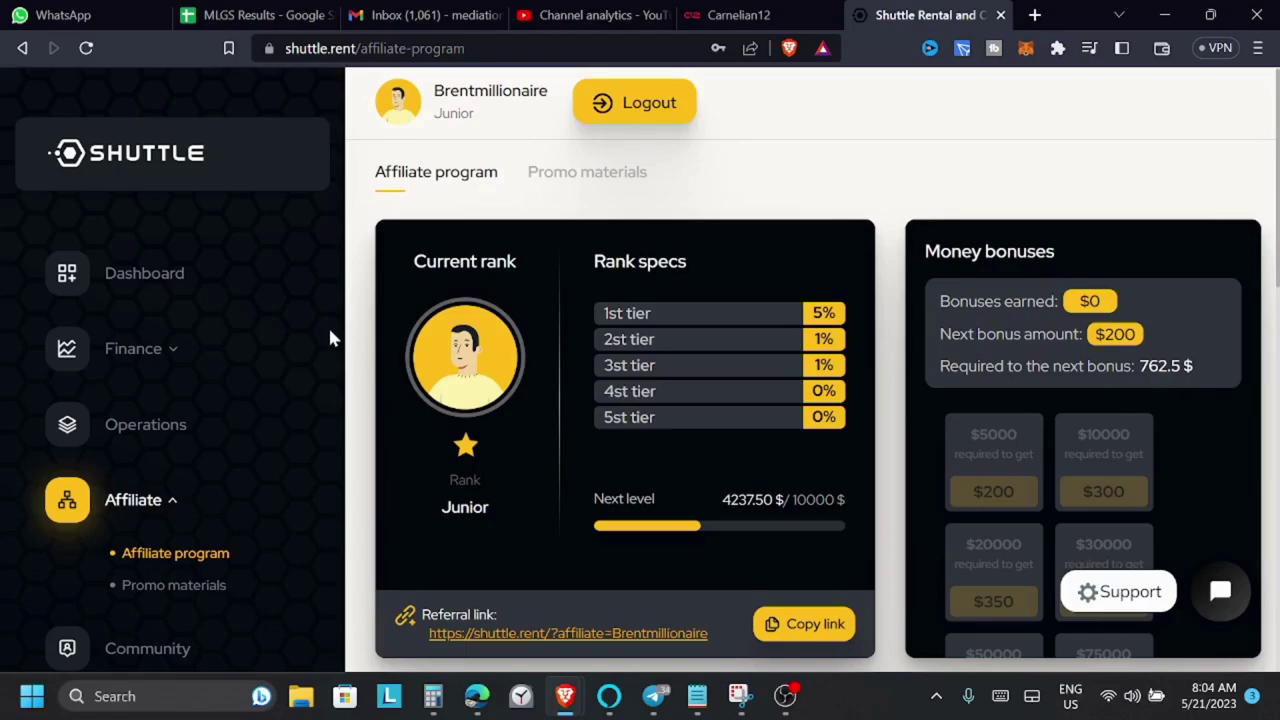
Step: Return to the dashboard showing $0.50 balance, $3.8 today's income and $300 deposited
click(150, 280)
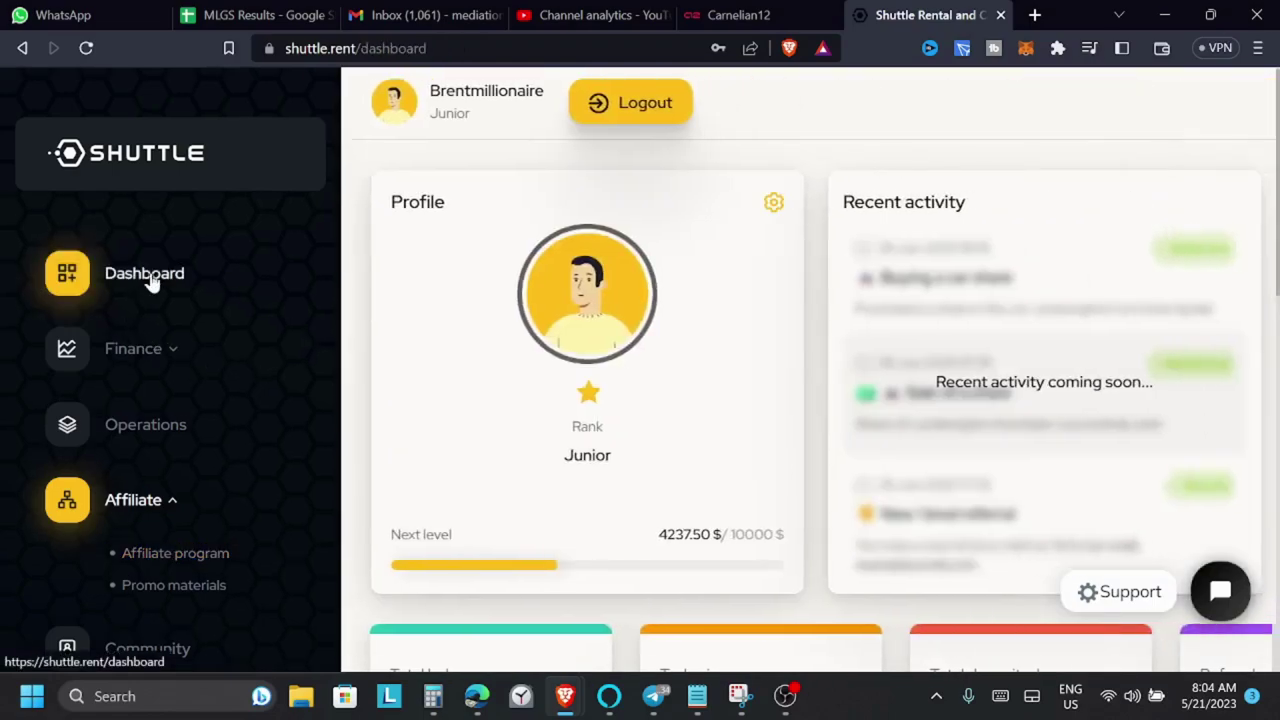
scroll(560, 398, down, 3)
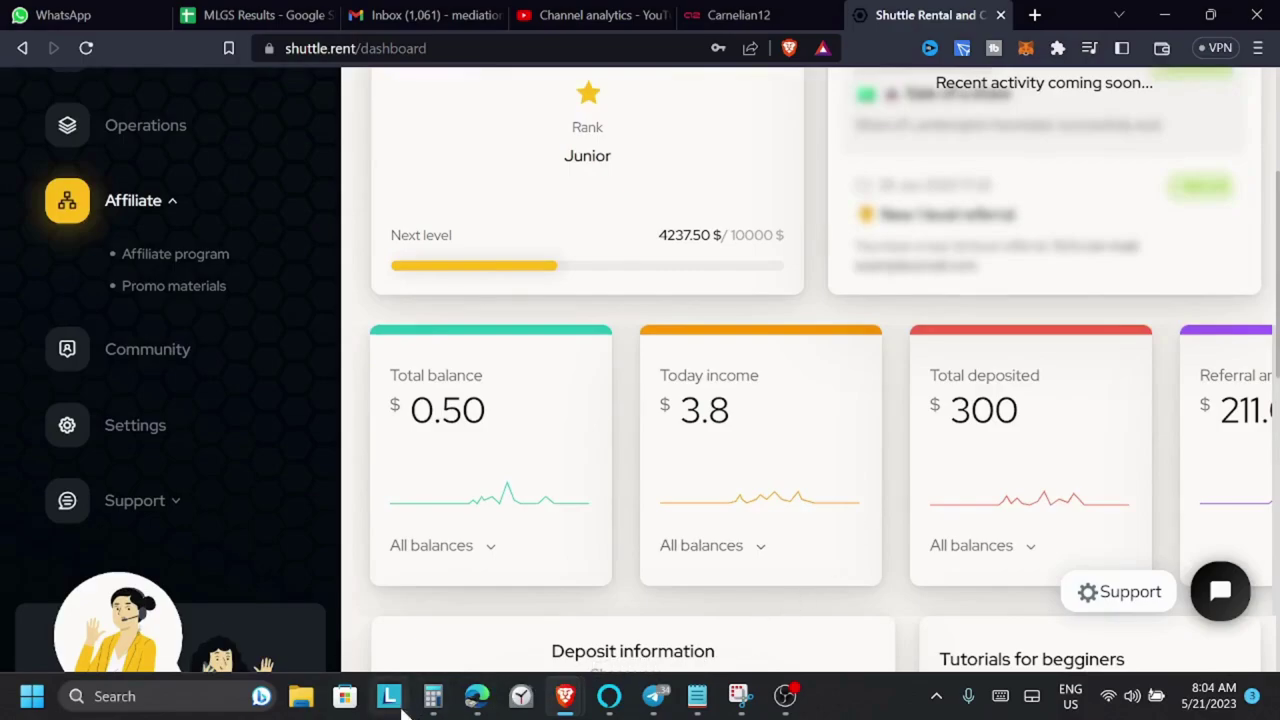
Step: In Calculator, compute 1.3 percent of the $300 deposit, giving 3.9
click(432, 700)
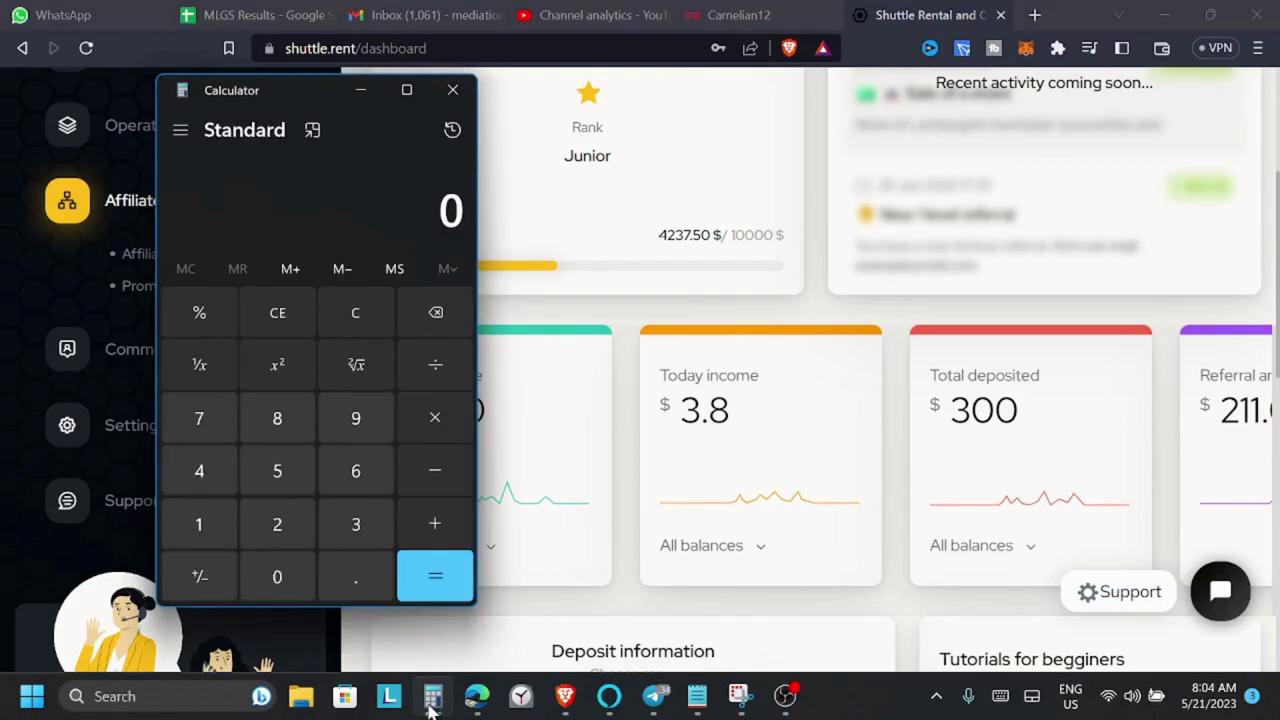
click(335, 538)
double_click(296, 557)
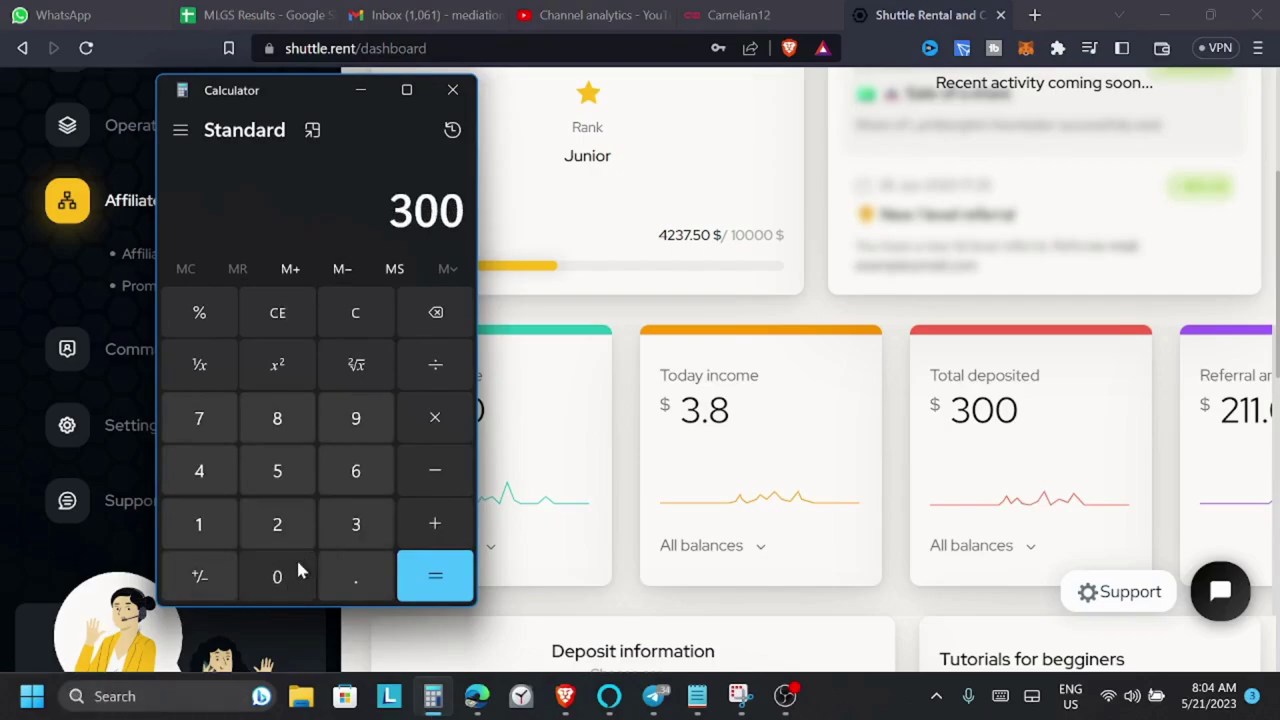
click(456, 414)
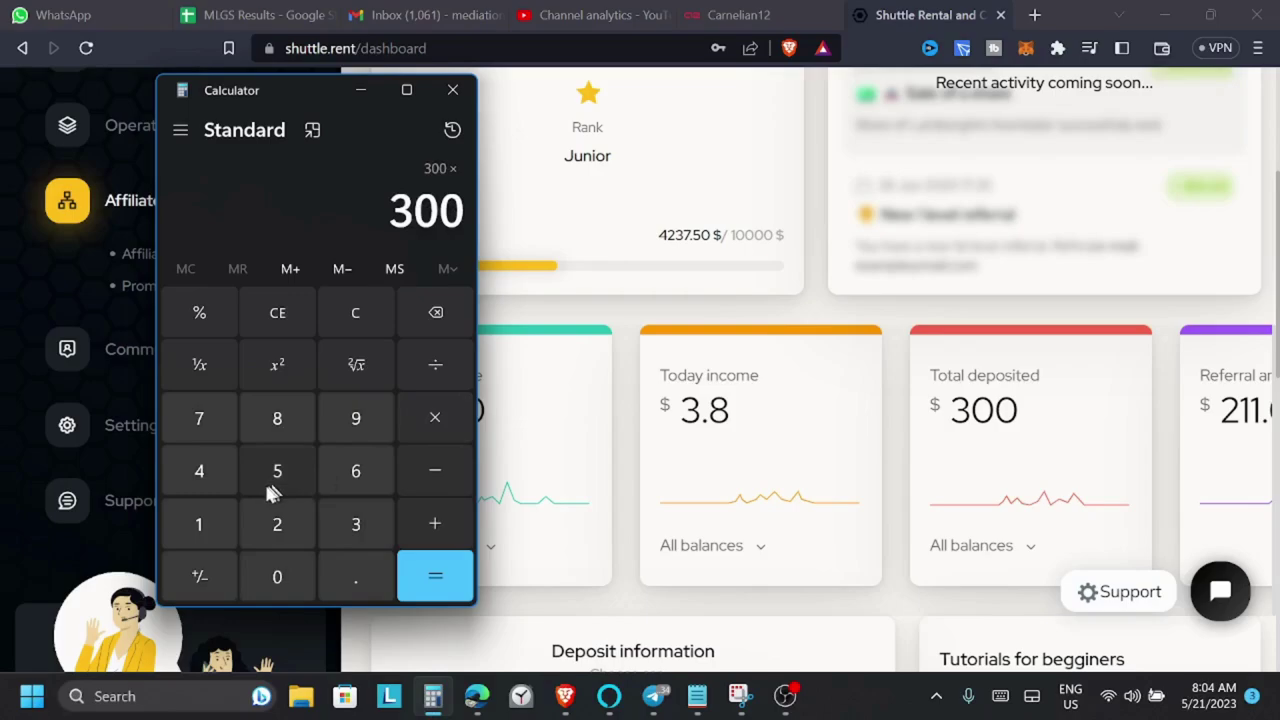
click(213, 522)
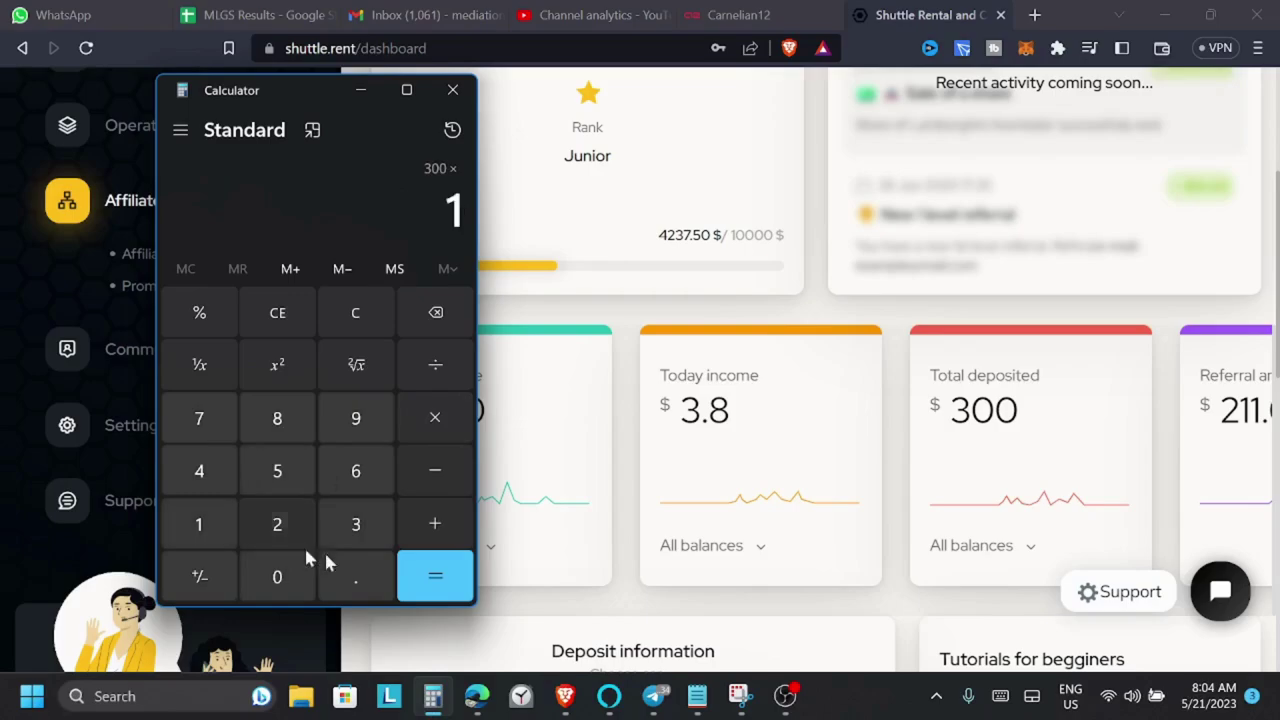
click(358, 582)
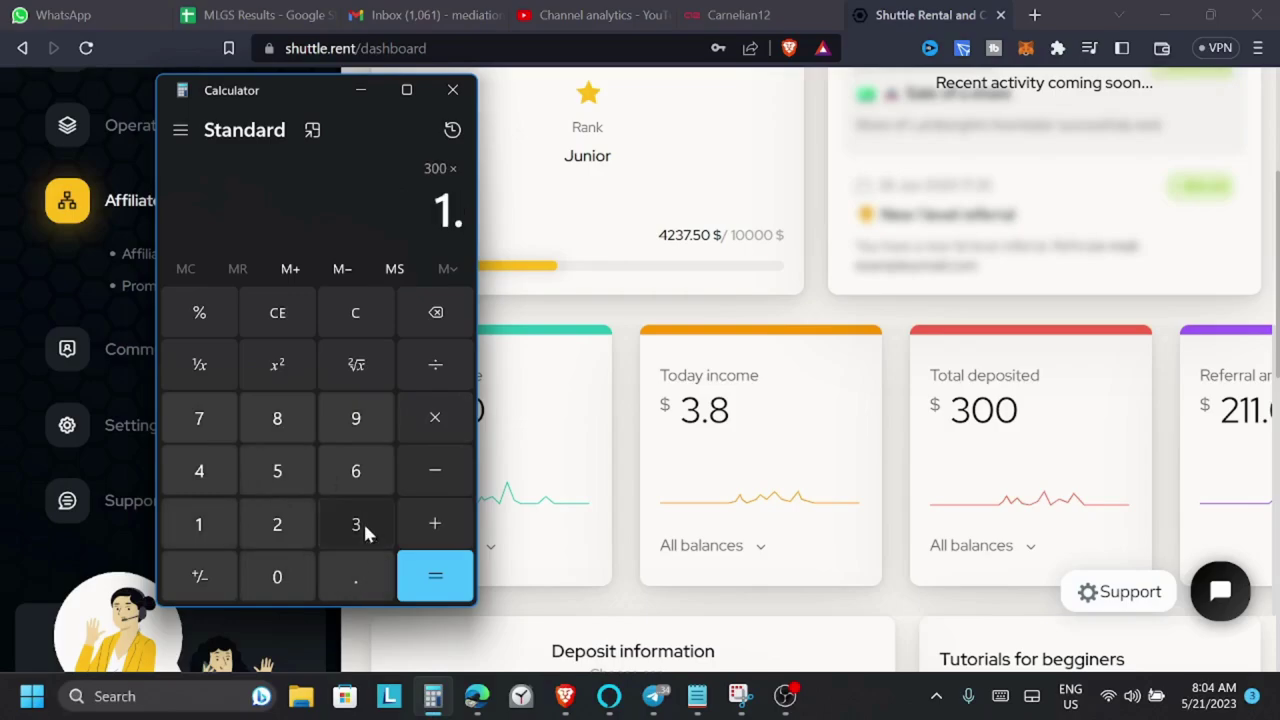
click(363, 528)
click(208, 312)
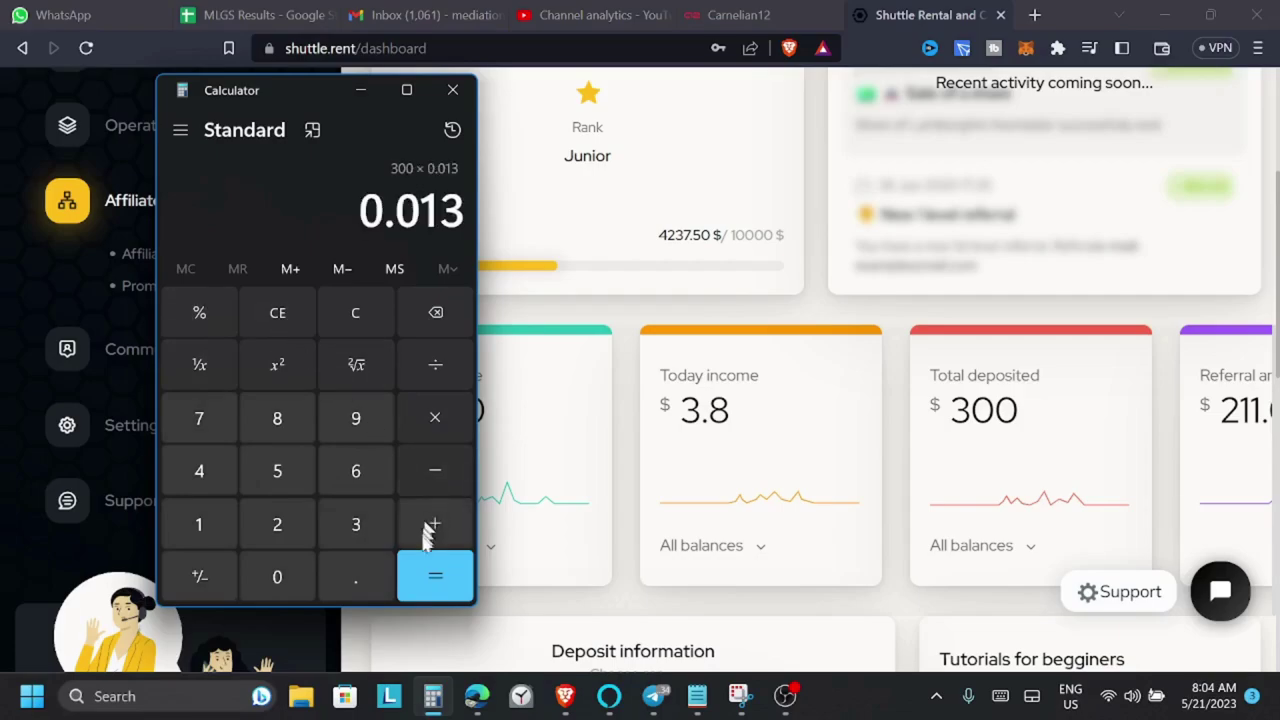
click(425, 580)
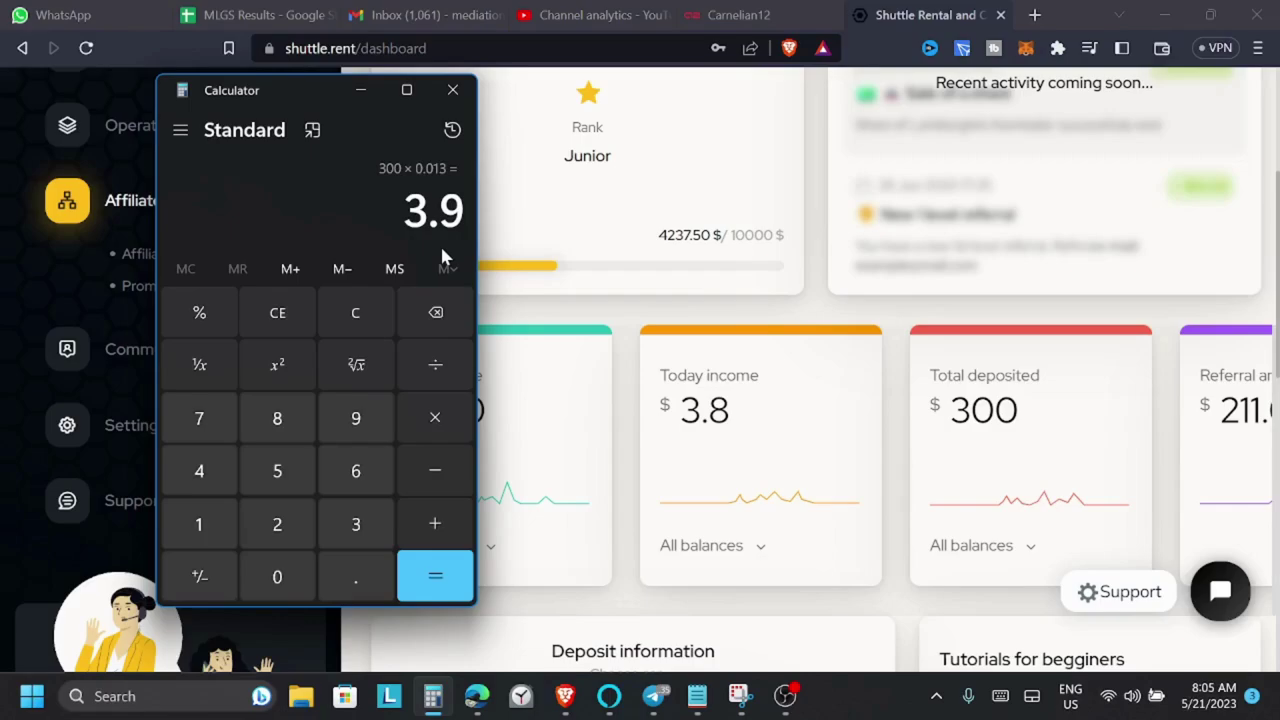
click(361, 90)
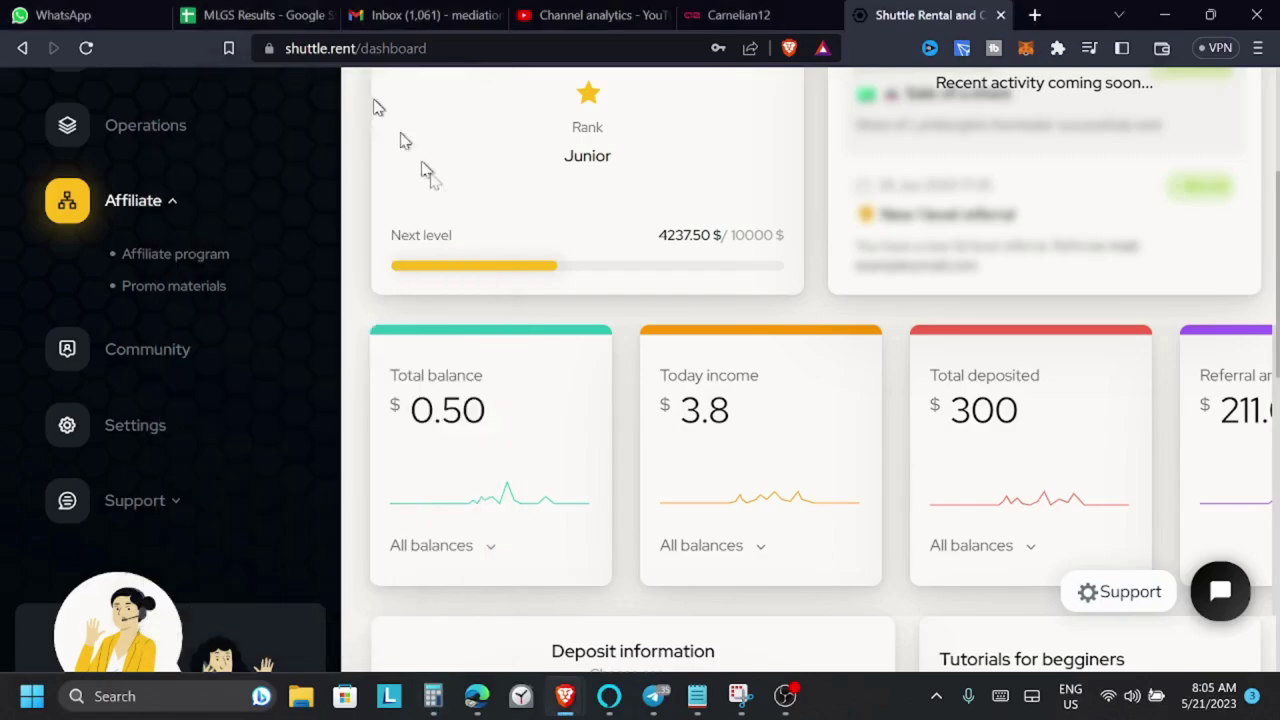